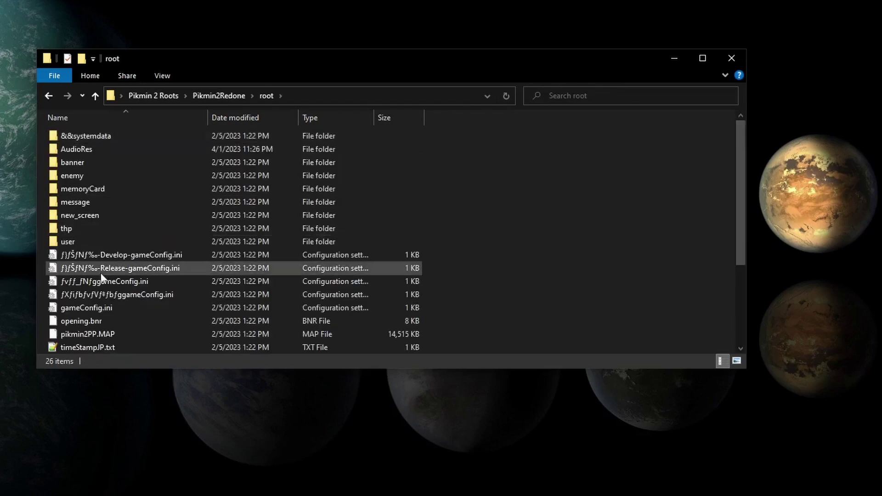
# Step: Open the caveinfo folder under user, Mukki, mapunits in the Pikmin2Redone root
pyautogui.doubleClick(102, 241)
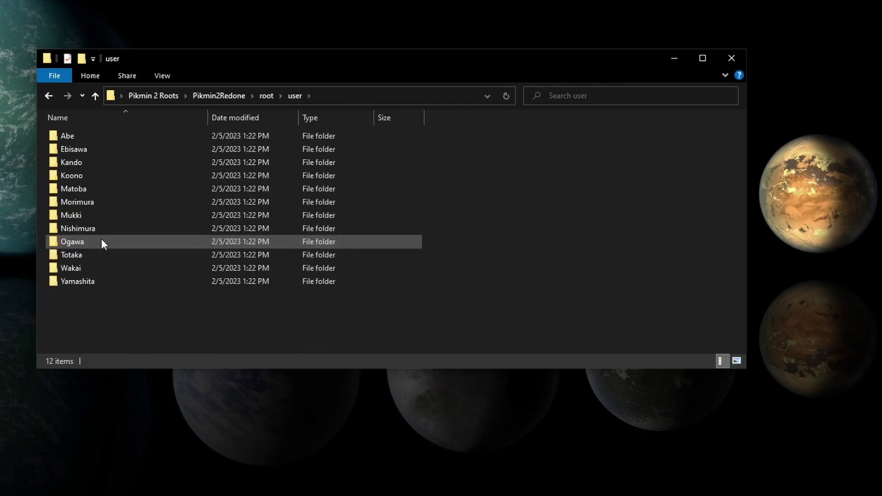
pyautogui.doubleClick(94, 214)
pyautogui.doubleClick(87, 136)
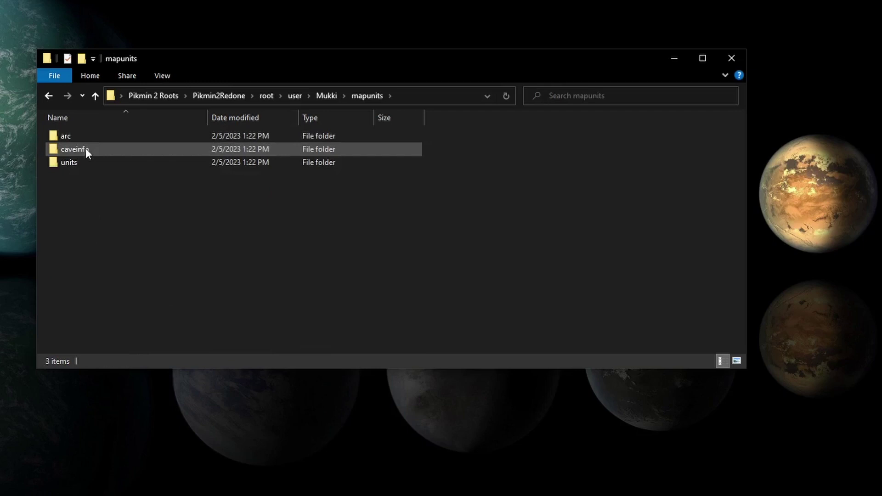
pyautogui.doubleClick(86, 148)
# Step: Look through the cave text files and open E3_2.txt in Notepad++, moving its window beside the folder
pyautogui.scroll(-3, 234, 223)
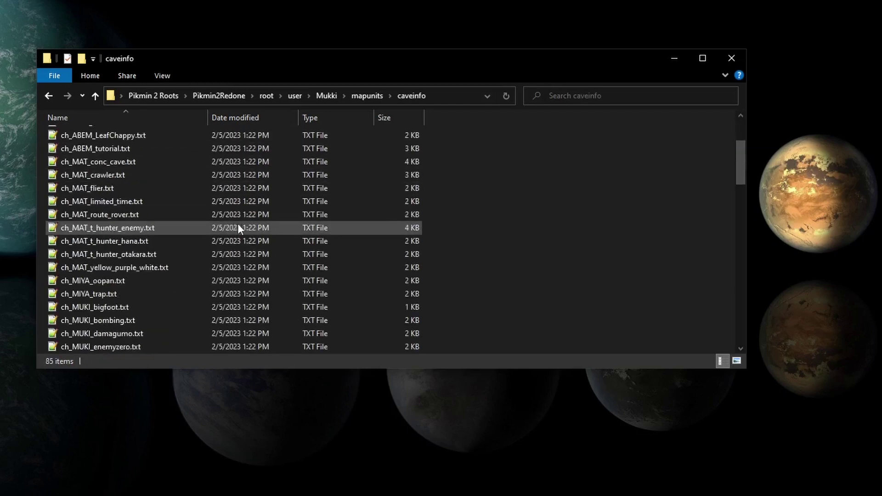
pyautogui.scroll(-10, 238, 223)
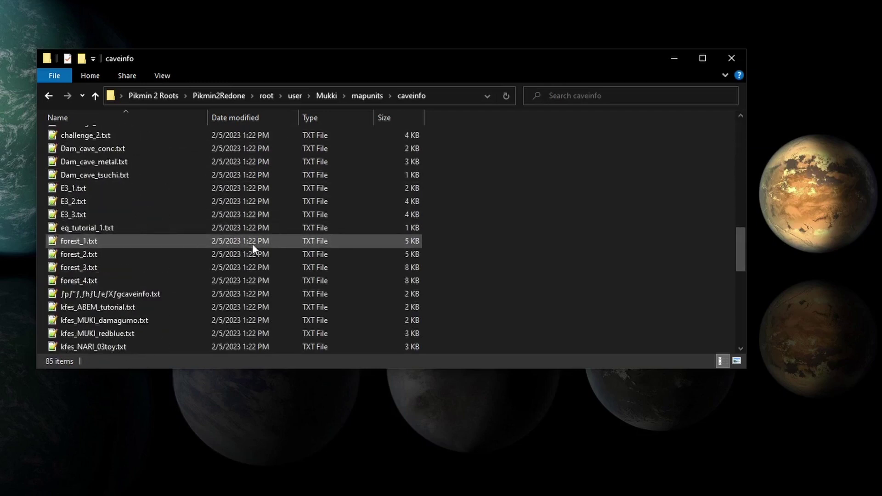
pyautogui.scroll(-9, 252, 243)
pyautogui.scroll(4, 231, 238)
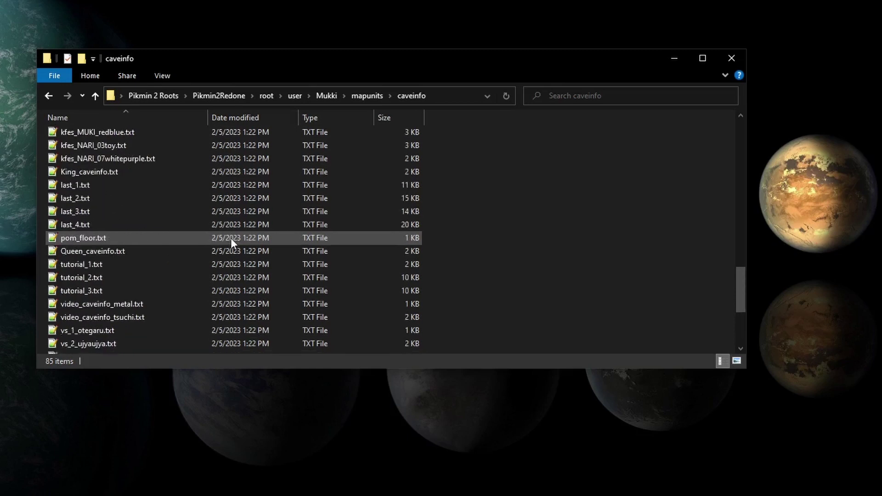
pyautogui.scroll(6, 231, 238)
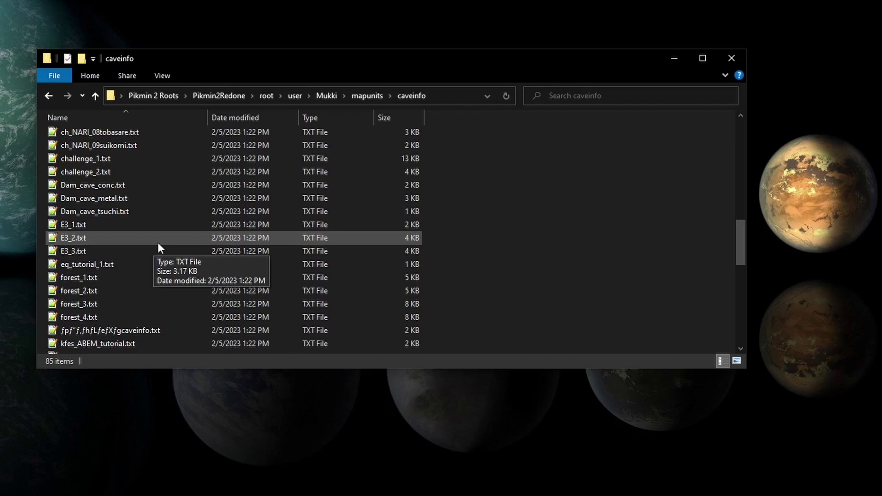
pyautogui.doubleClick(158, 242)
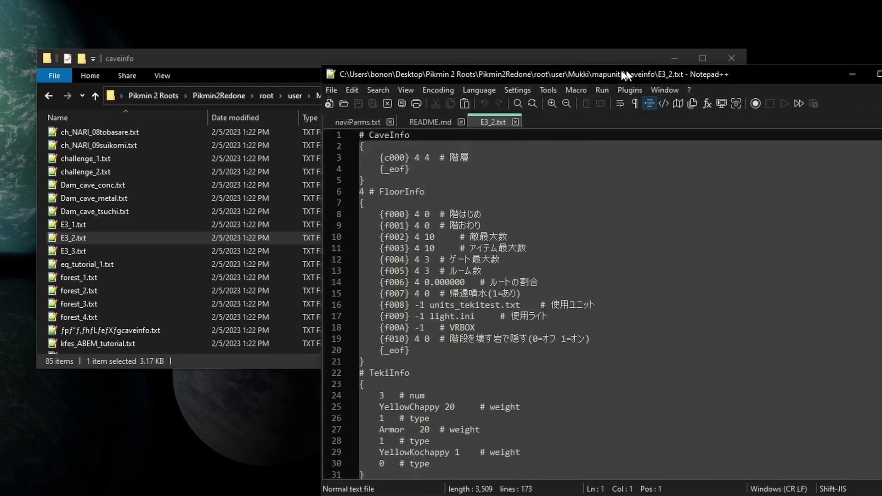
pyautogui.moveTo(557, 14); pyautogui.dragTo(457, 69)
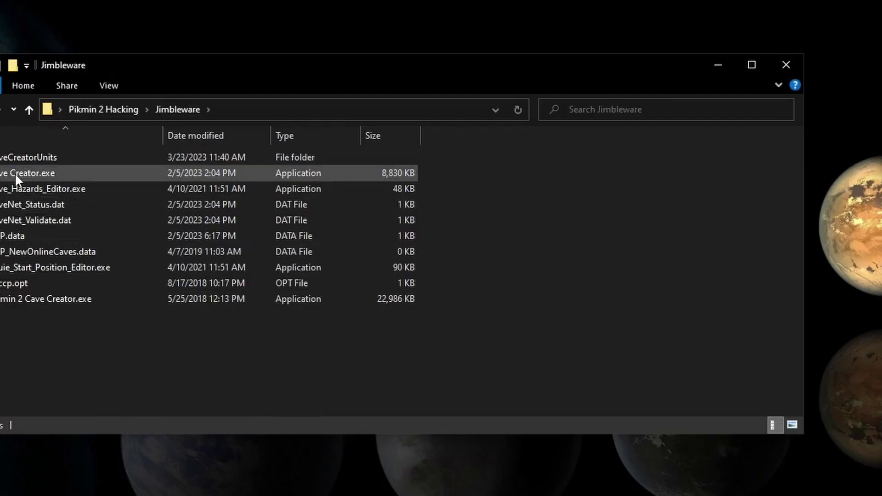
# Step: Launch Cave Creator.exe from the Jimbleware folder and start a new cave project
pyautogui.doubleClick(14, 173)
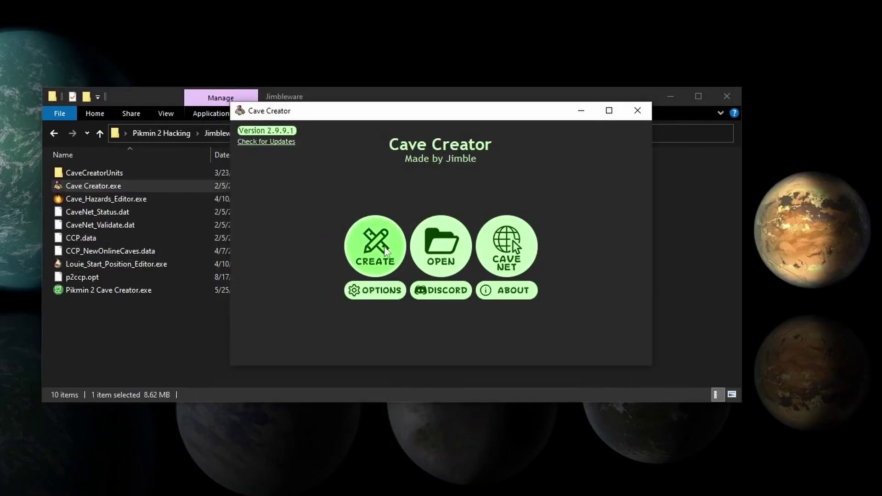
pyautogui.click(384, 248)
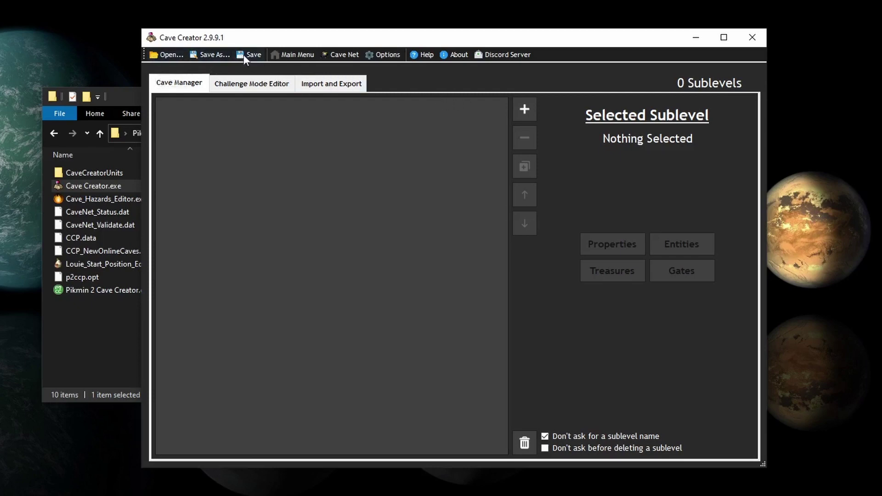
pyautogui.click(296, 54)
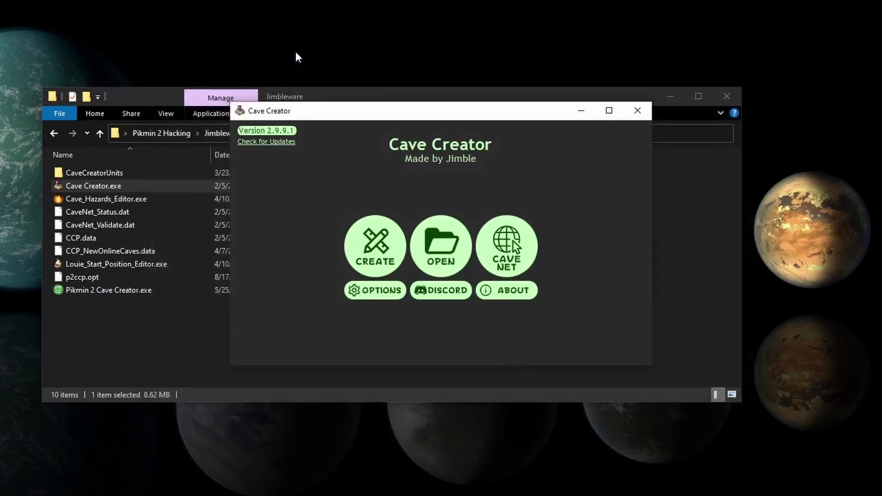
pyautogui.click(369, 255)
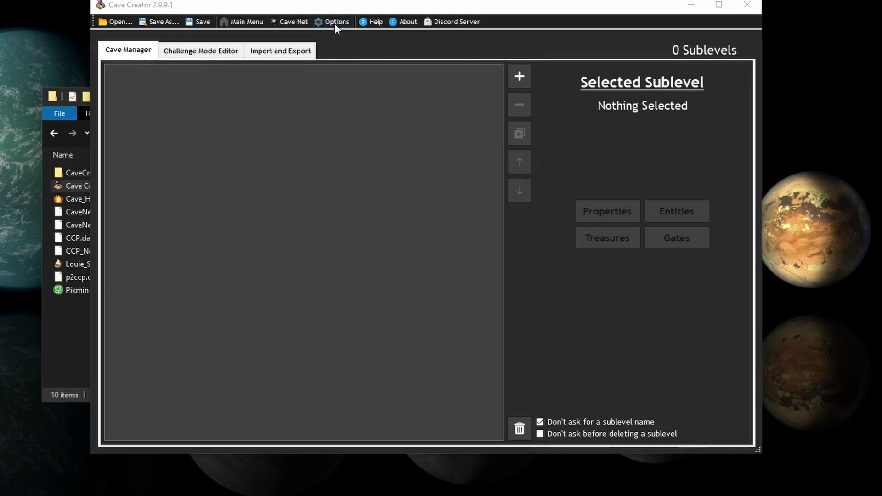
# Step: Enable autosave every 30 minutes in the program options, review the sublevel opening choices, and accept the settings
pyautogui.click(334, 24)
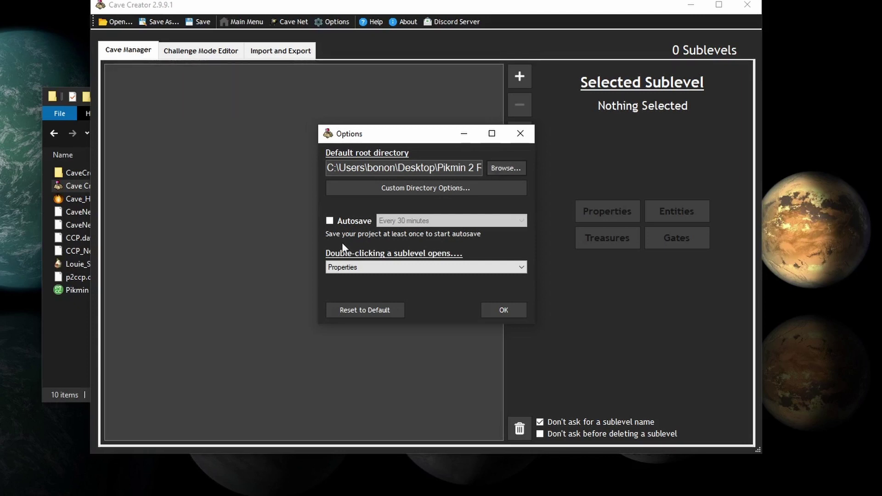
pyautogui.click(329, 220)
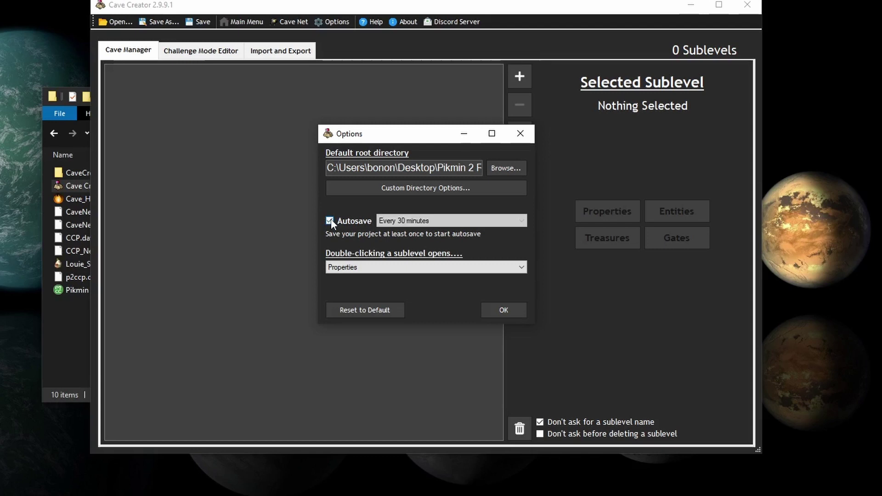
pyautogui.click(399, 221)
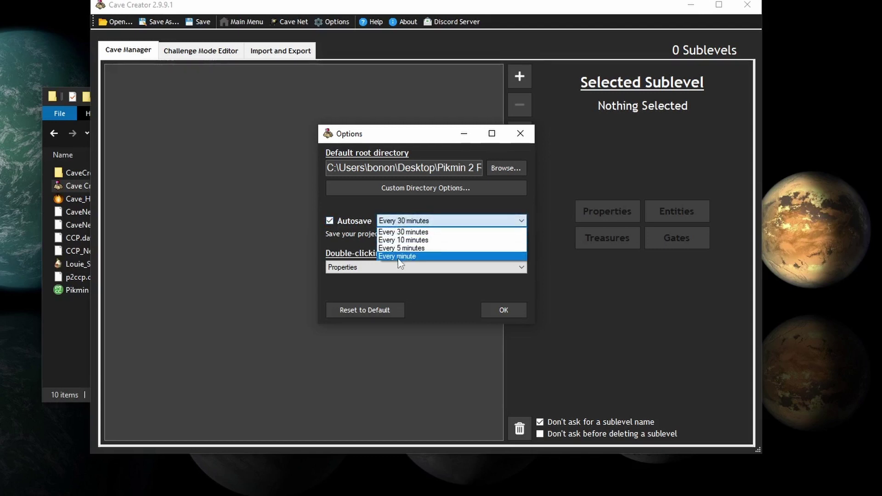
pyautogui.click(402, 221)
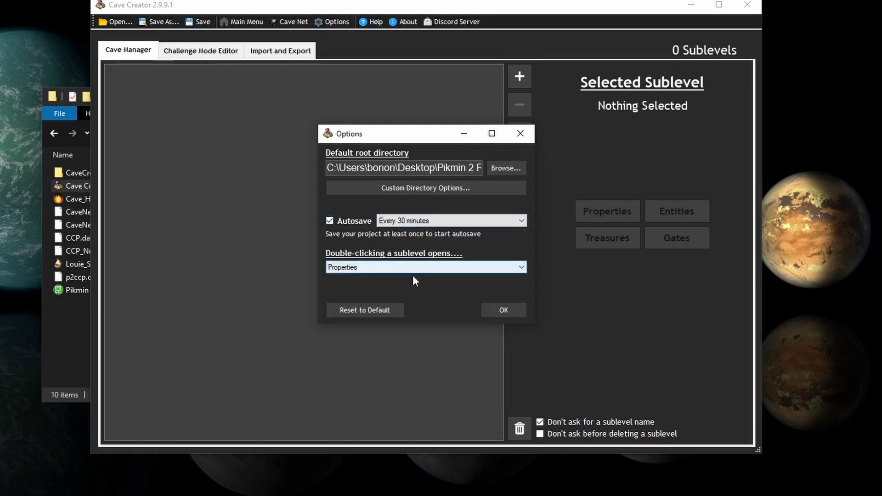
pyautogui.click(521, 267)
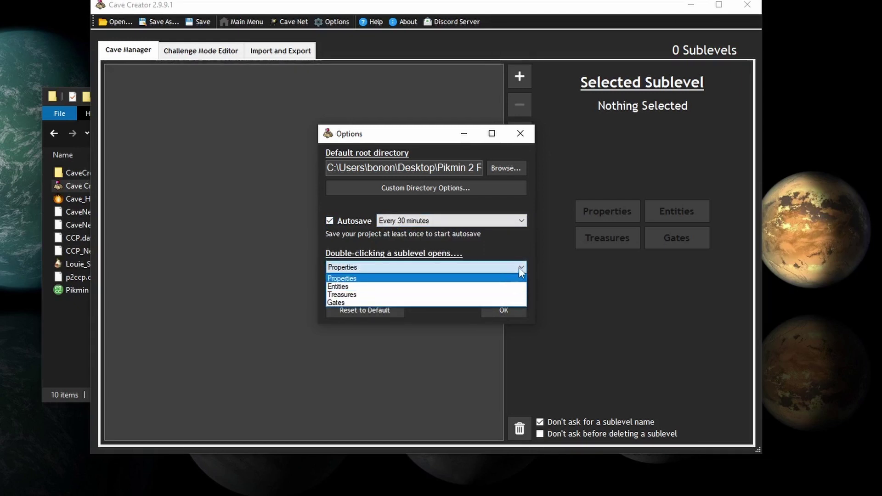
pyautogui.click(519, 267)
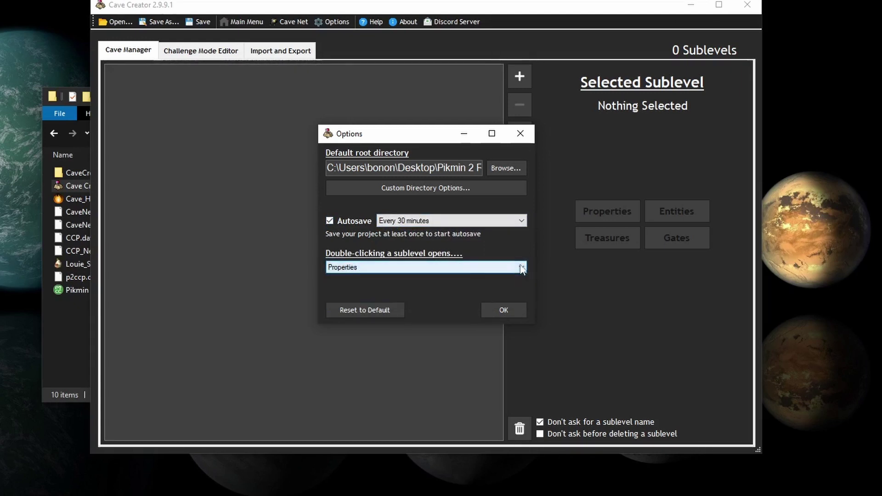
pyautogui.click(501, 310)
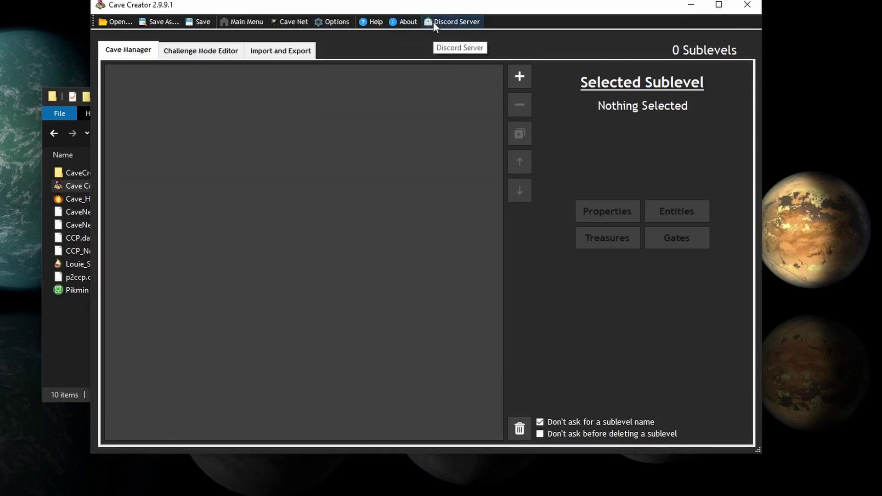
# Step: Visit the program's Discord server link in the browser and return to Cave Creator
pyautogui.click(433, 21)
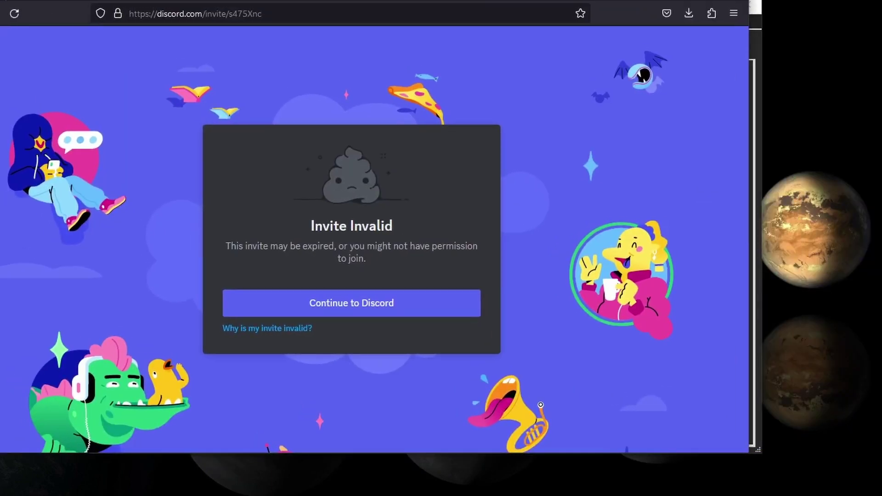
pyautogui.press('super+shift+Right')
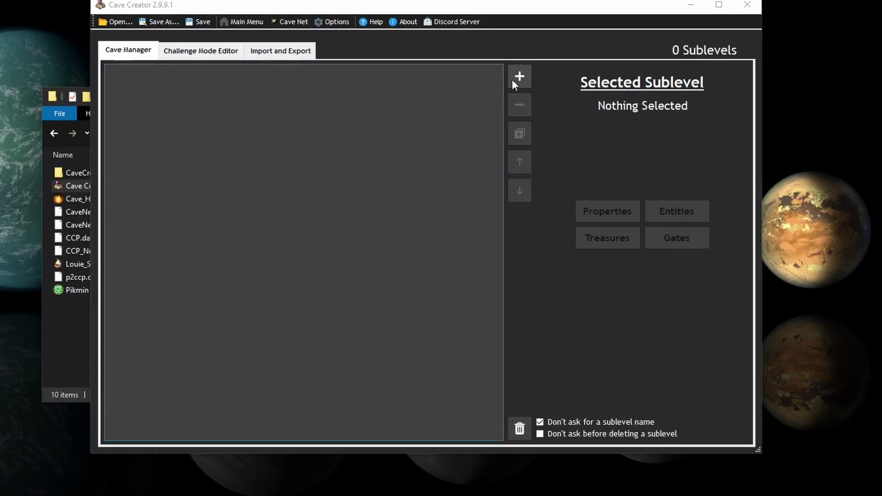
# Step: Add one sublevel to the new cave
pyautogui.click(519, 78)
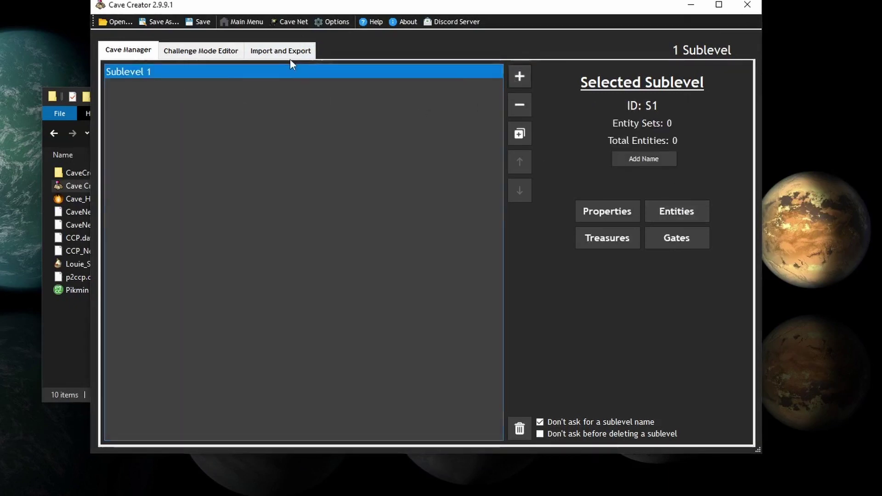
# Step: Name Sublevel 1 "hjfdshfjshfsjf" and clear that name again
pyautogui.rightClick(219, 75)
pyautogui.click(631, 155)
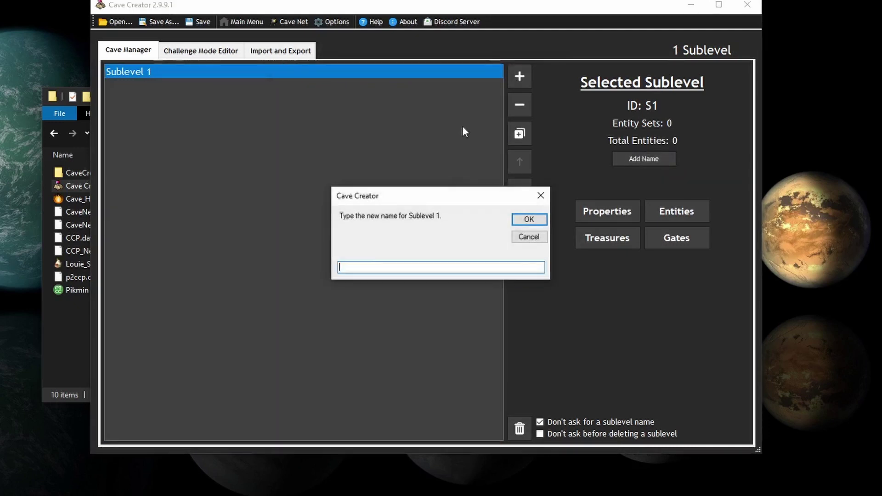
pyautogui.write('hjfdshfjshfsjf')
pyautogui.click(541, 220)
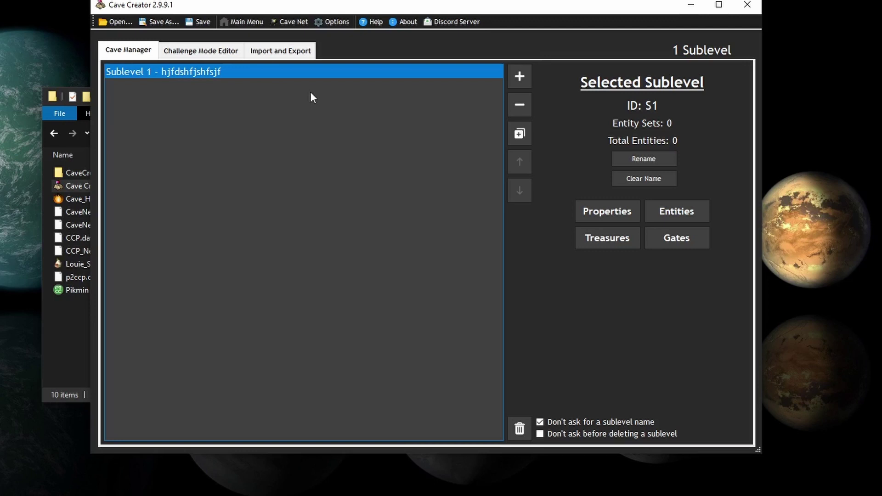
pyautogui.click(652, 181)
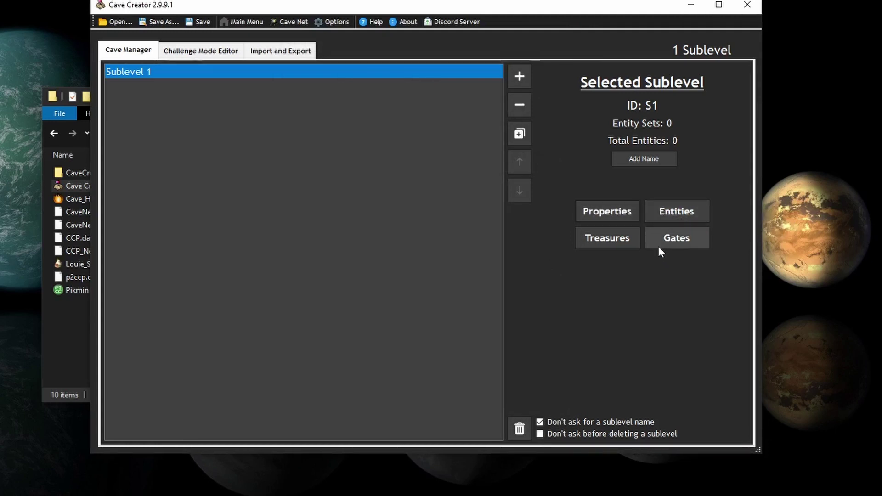
# Step: Open the properties of Sublevel 1, set its unit file to 5_ABE_a_b_c_f_dani_conc.txt, and preview the rooms it can spawn
pyautogui.click(619, 211)
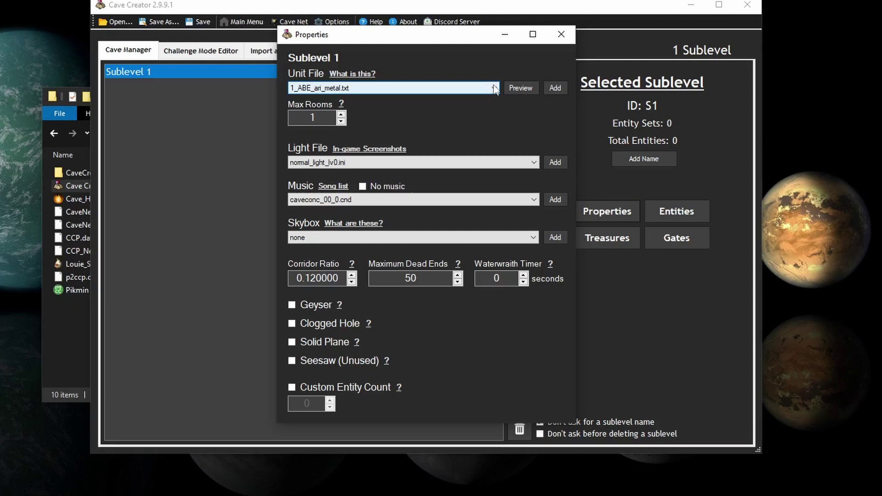
pyautogui.click(494, 88)
pyautogui.moveTo(492, 107)
pyautogui.mouseDown()
pyautogui.moveTo(500, 152)
pyautogui.moveTo(495, 115)
pyautogui.mouseUp()
pyautogui.click(487, 113)
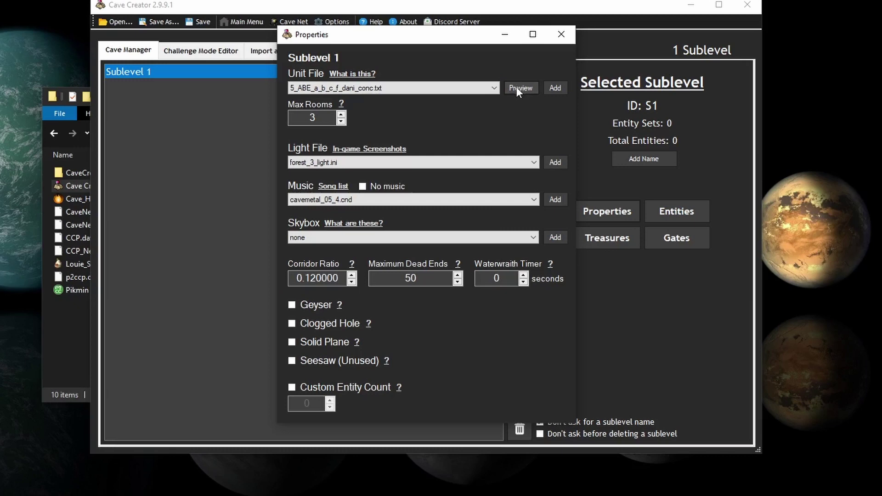
pyautogui.click(516, 87)
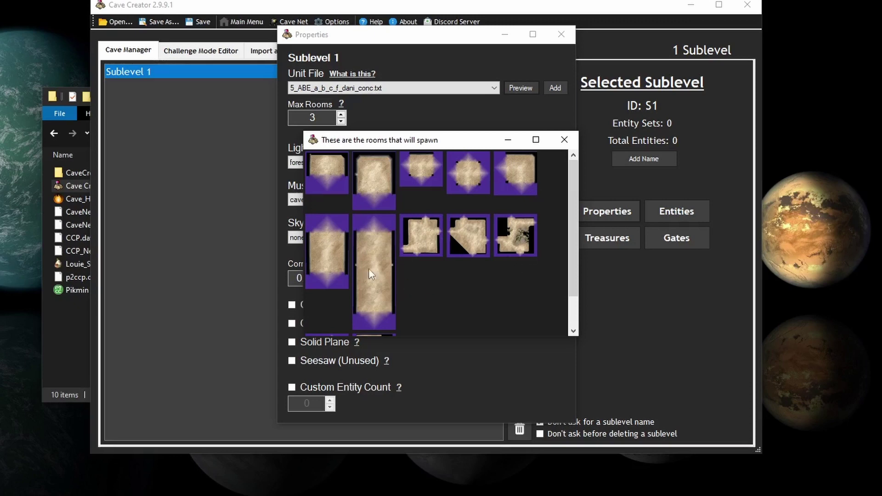
pyautogui.scroll(-1, 372, 274)
pyautogui.scroll(1, 368, 261)
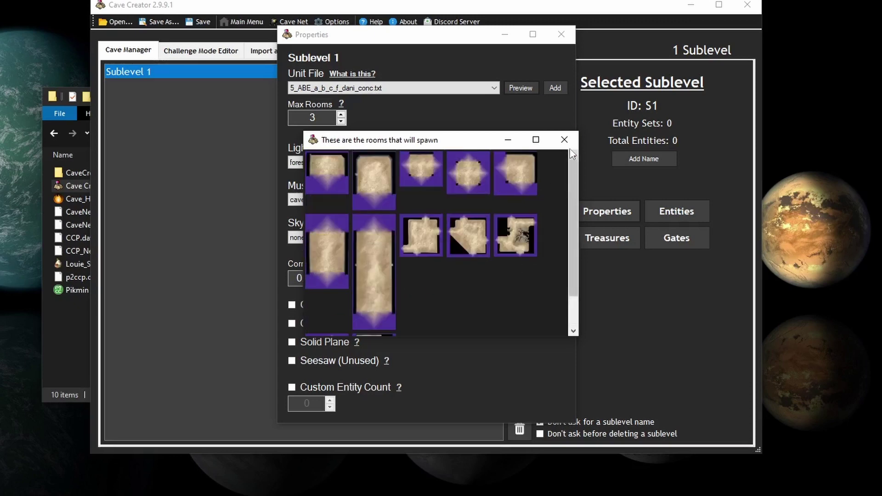
# Step: Set Sublevel 1's unit file to 5_NARI_sak1_sak2_nor1_uzu_hit1_tsuchi.txt and preview the rooms it can spawn
pyautogui.click(493, 88)
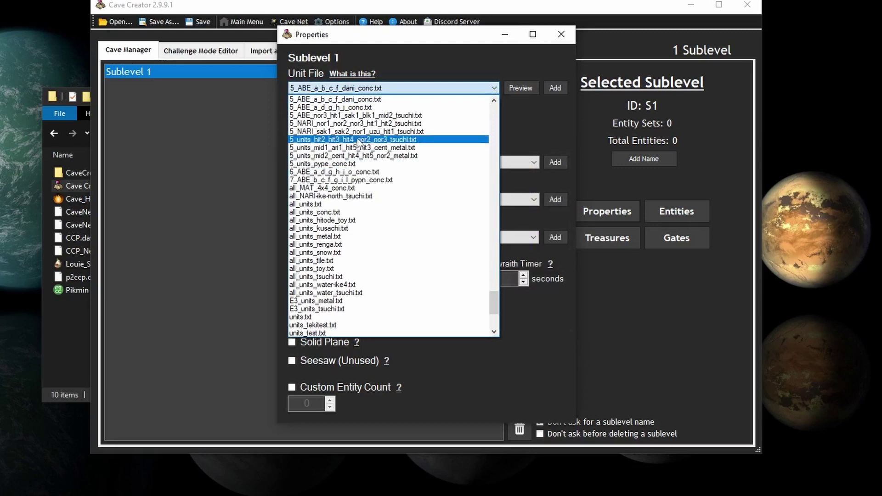
pyautogui.click(360, 134)
pyautogui.click(523, 86)
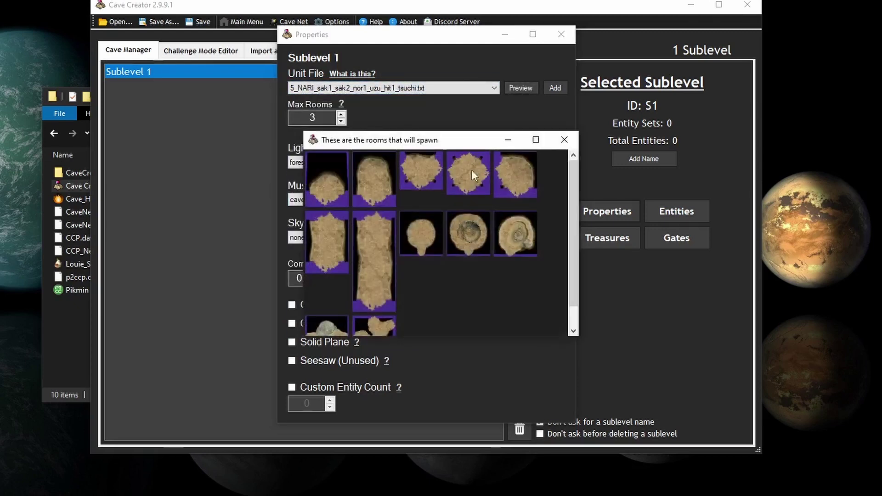
pyautogui.scroll(-1, 367, 257)
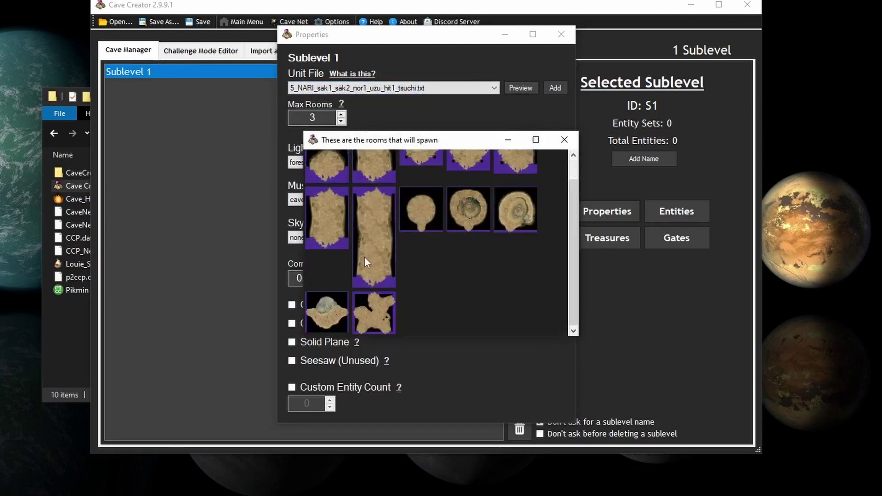
# Step: Set Sublevel 1's unit file to 5_ABE_a_b_c_f_dani_conc.txt and its maximum rooms to 3
pyautogui.click(494, 88)
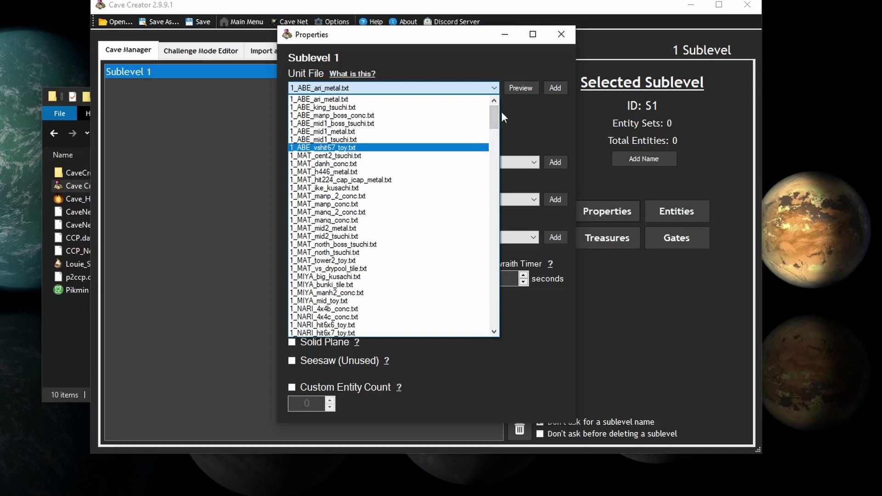
pyautogui.moveTo(493, 116); pyautogui.dragTo(492, 147)
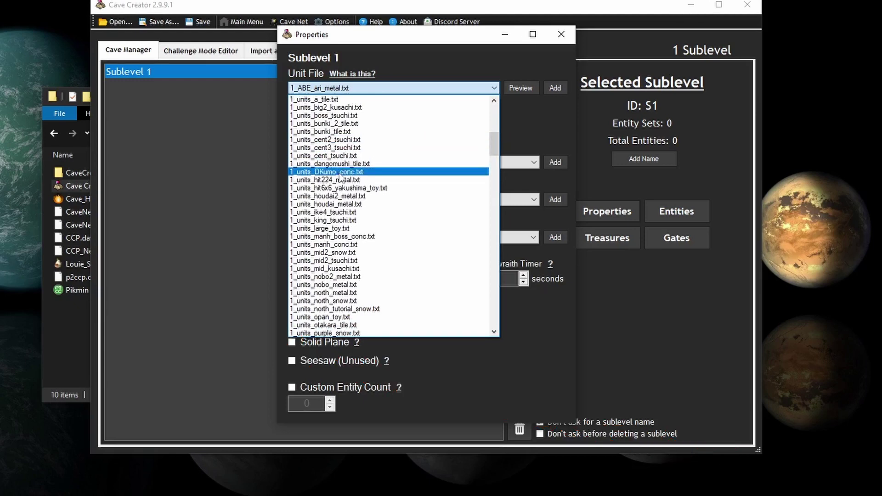
pyautogui.moveTo(494, 146); pyautogui.dragTo(493, 288)
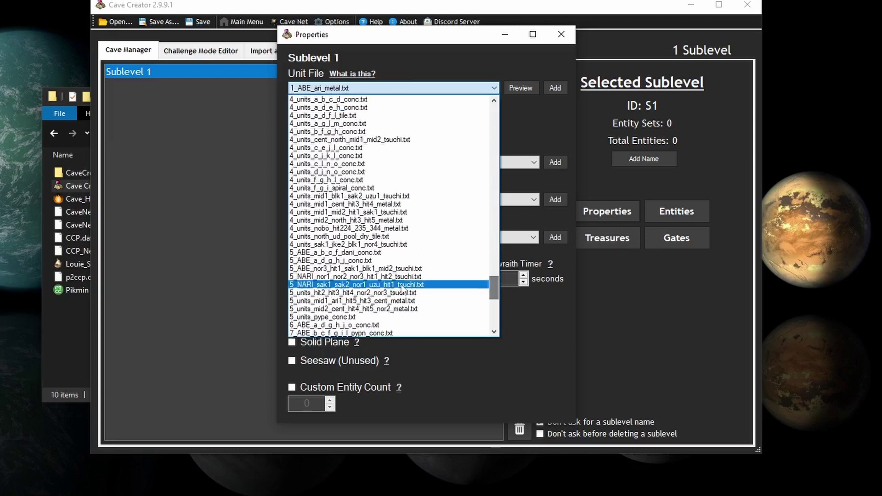
pyautogui.click(349, 253)
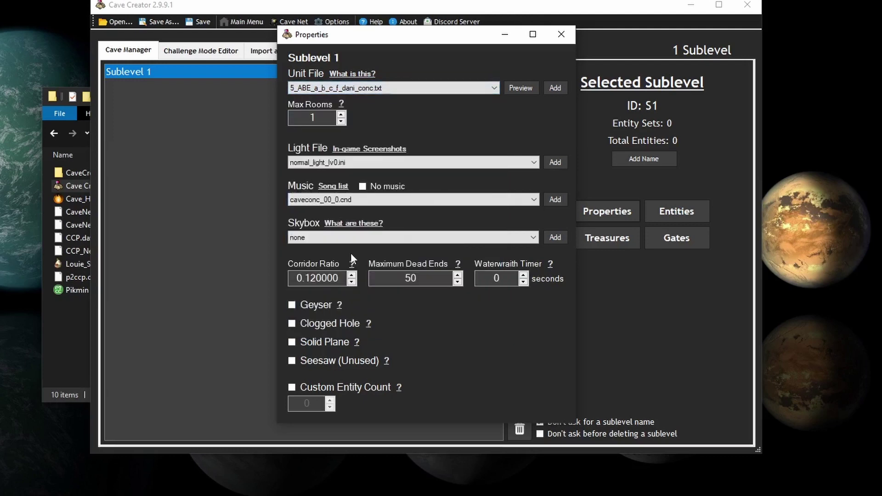
pyautogui.click(495, 89)
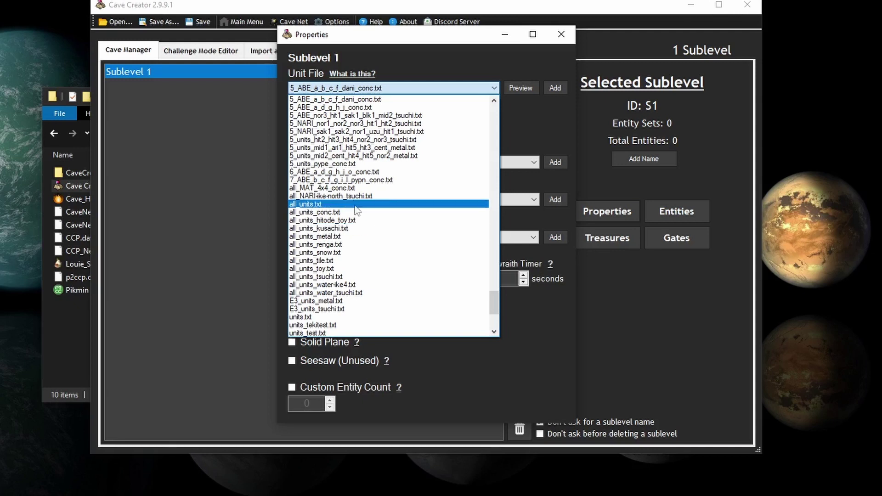
pyautogui.click(350, 100)
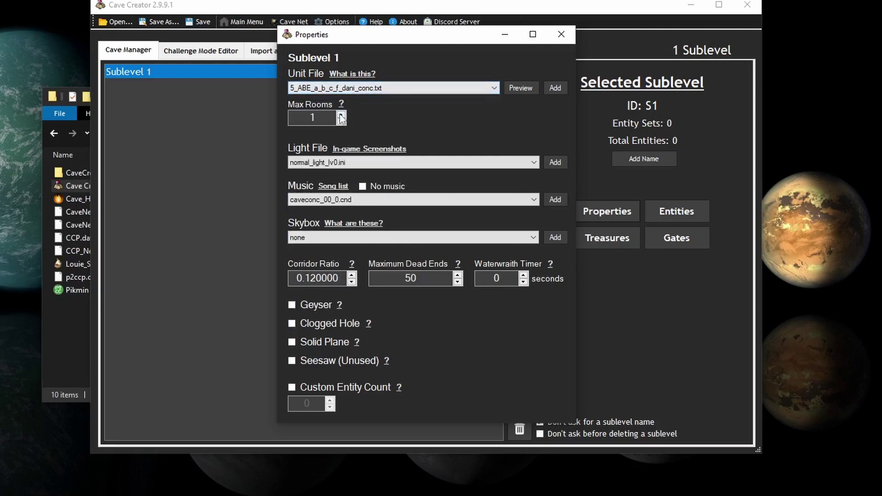
pyautogui.click(341, 115)
pyautogui.click(341, 114)
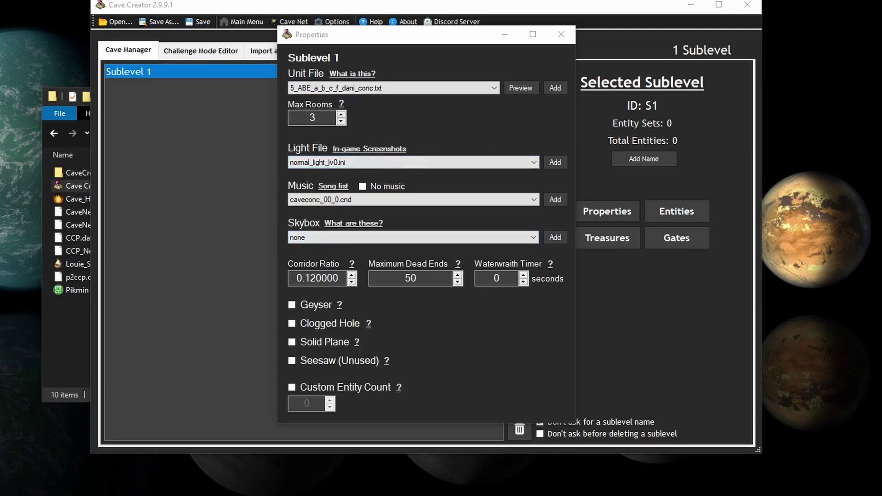
# Step: Look through the in-game screenshots of the vanilla light files on the Pikmin 2 cave lighting wiki page
pyautogui.scroll(10, 513, 222)
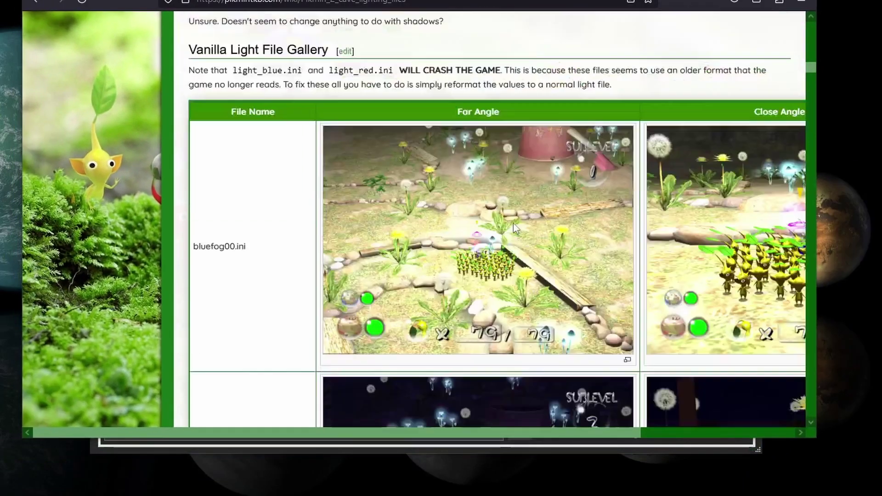
pyautogui.scroll(-3, 455, 175)
pyautogui.scroll(15, 434, 150)
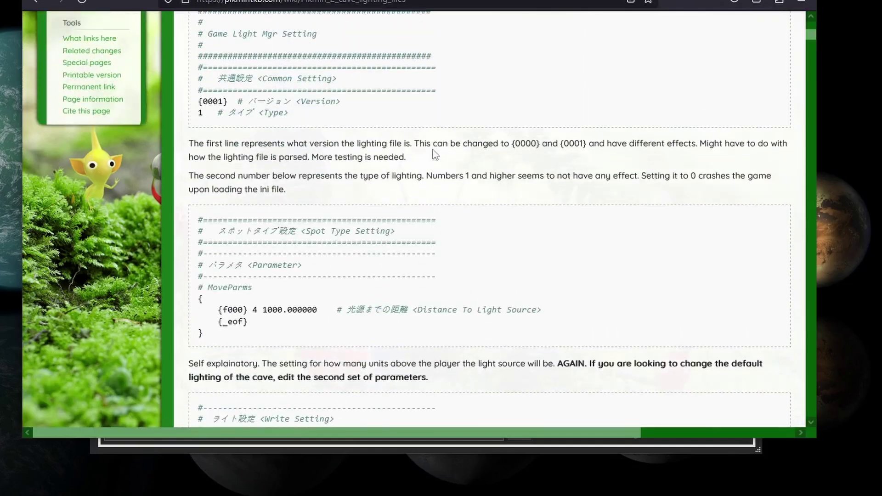
pyautogui.scroll(-15, 436, 148)
pyautogui.scroll(-10, 442, 146)
pyautogui.scroll(-5, 422, 228)
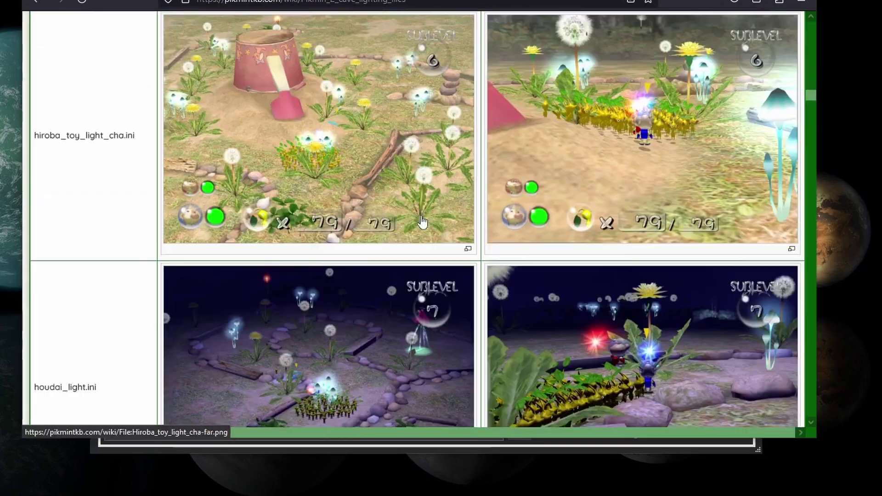
pyautogui.scroll(-20, 421, 228)
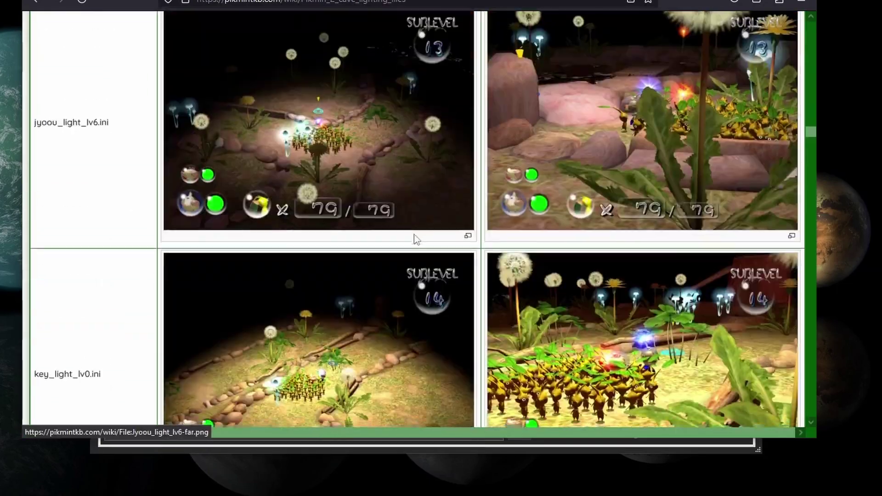
pyautogui.scroll(-20, 414, 246)
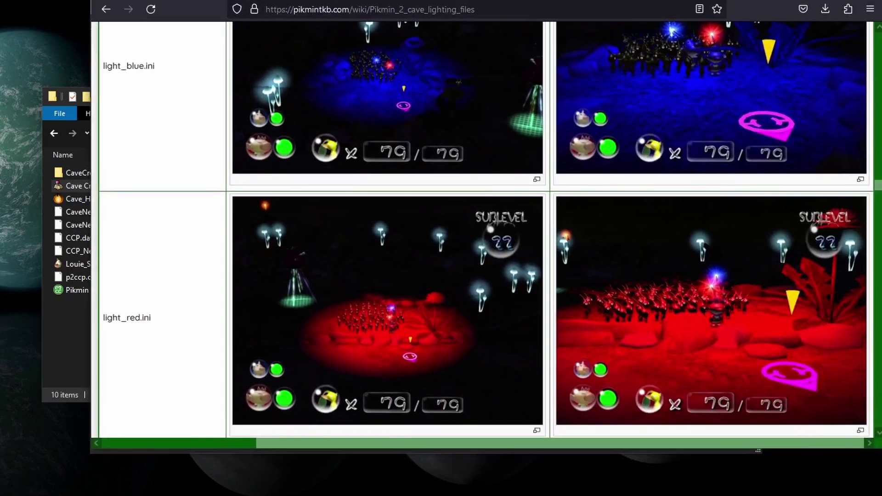
pyautogui.scroll(2, 449, 266)
pyautogui.scroll(-2, 534, 189)
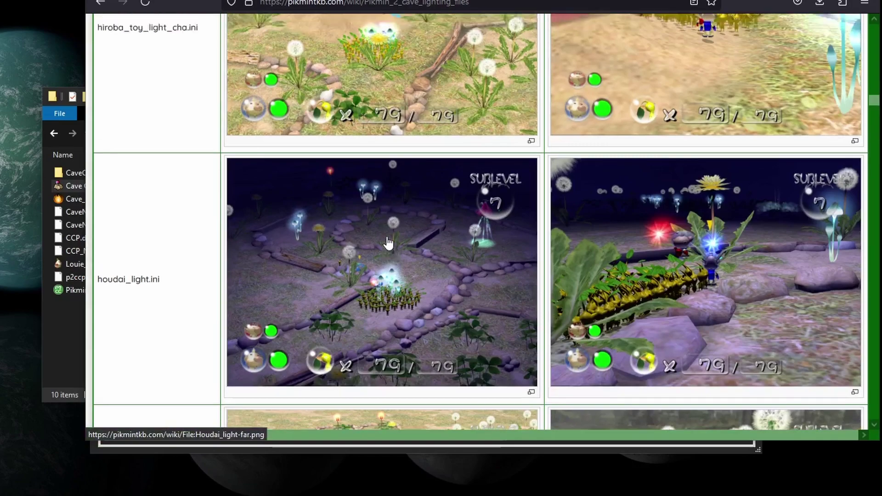
pyautogui.scroll(10, 388, 242)
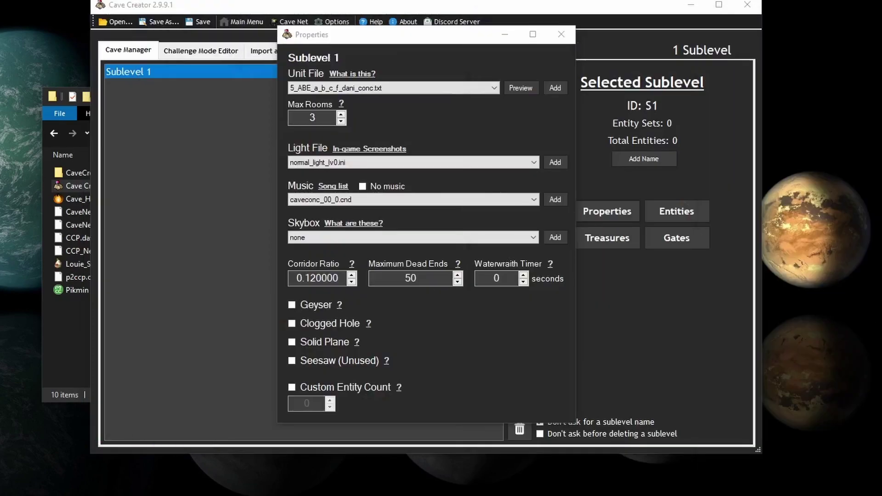
# Step: Set Sublevel 1's light file to forest_3_light.ini
pyautogui.click(533, 163)
pyautogui.scroll(10, 533, 166)
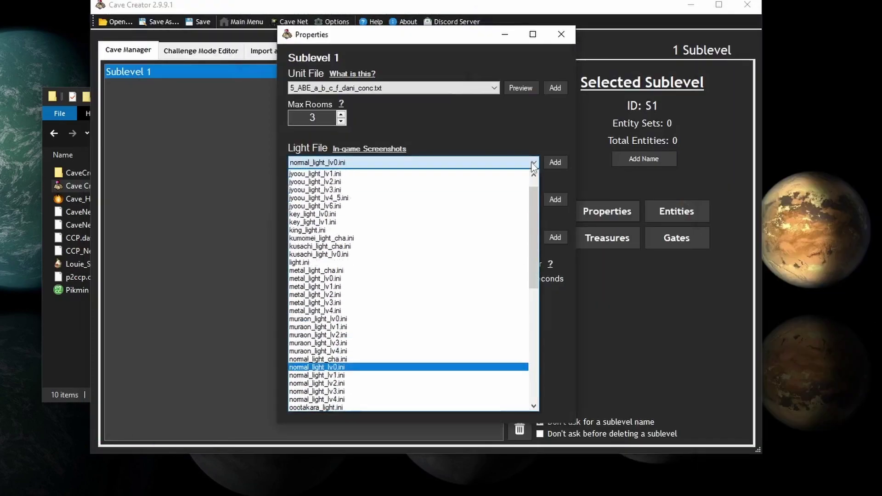
pyautogui.click(505, 182)
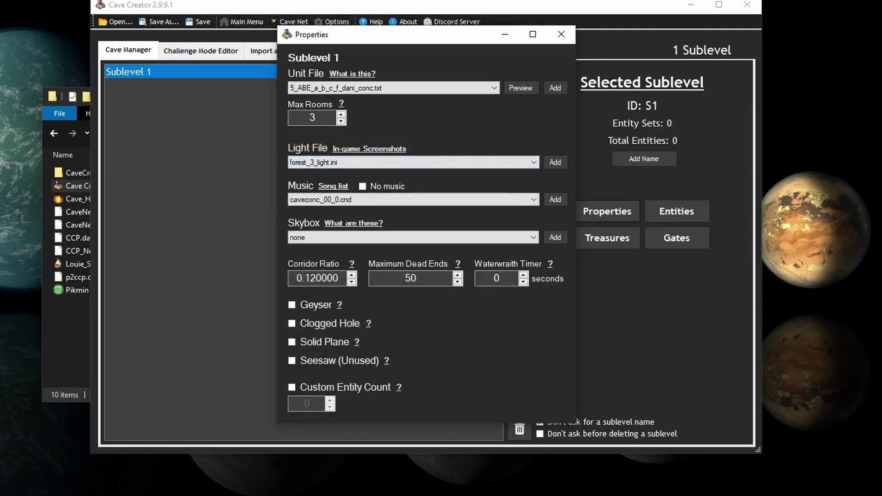
# Step: Open the song list web page, look through the cave themes and their internal names, and return to the properties
pyautogui.click(334, 186)
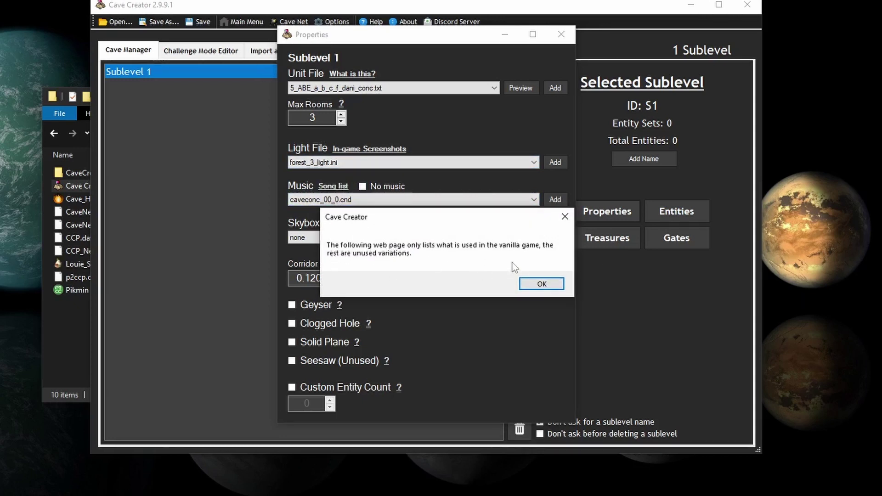
pyautogui.click(542, 284)
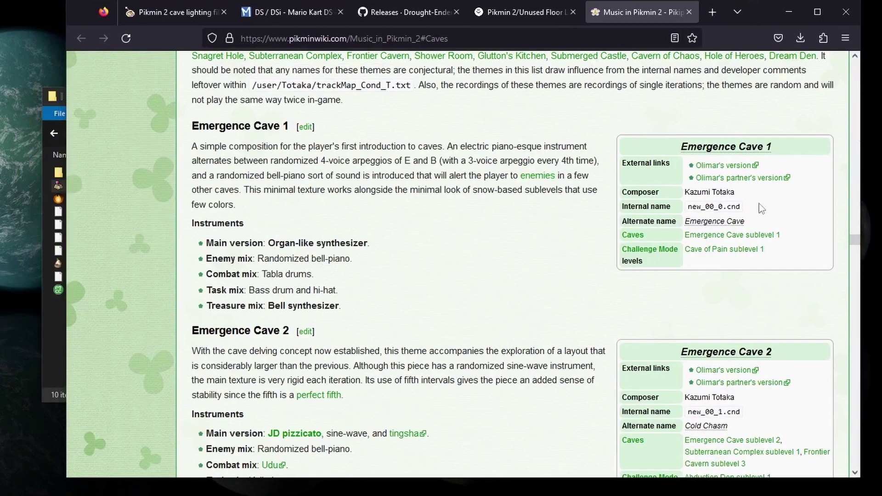
pyautogui.scroll(-20, 414, 242)
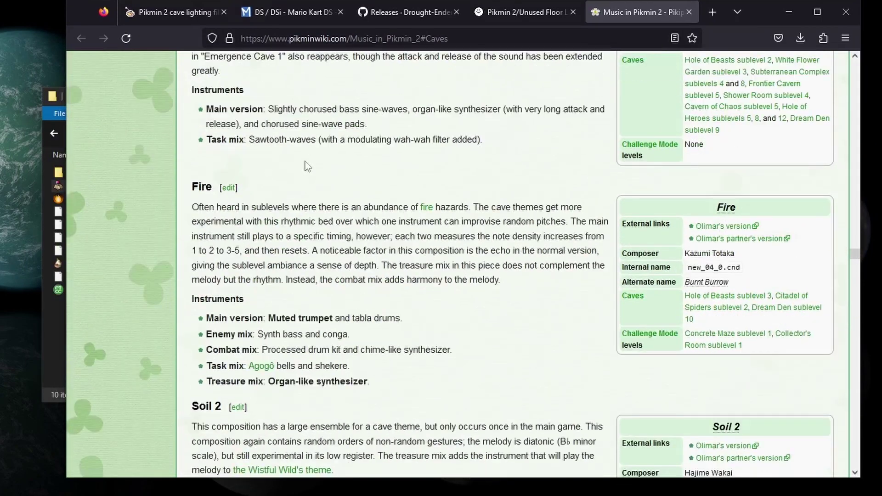
pyautogui.click(788, 12)
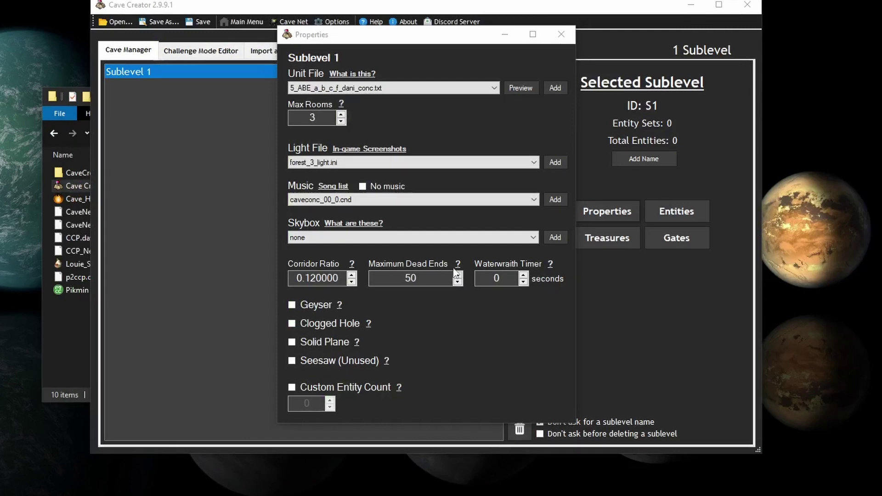
# Step: Set Sublevel 1's music to cavemetal_05_4.cnd and its skybox to test
pyautogui.click(533, 201)
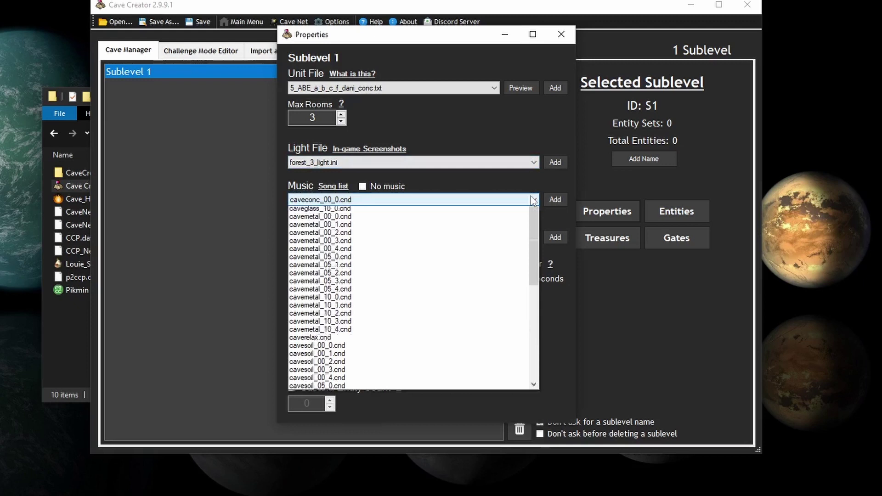
pyautogui.scroll(-1, 436, 320)
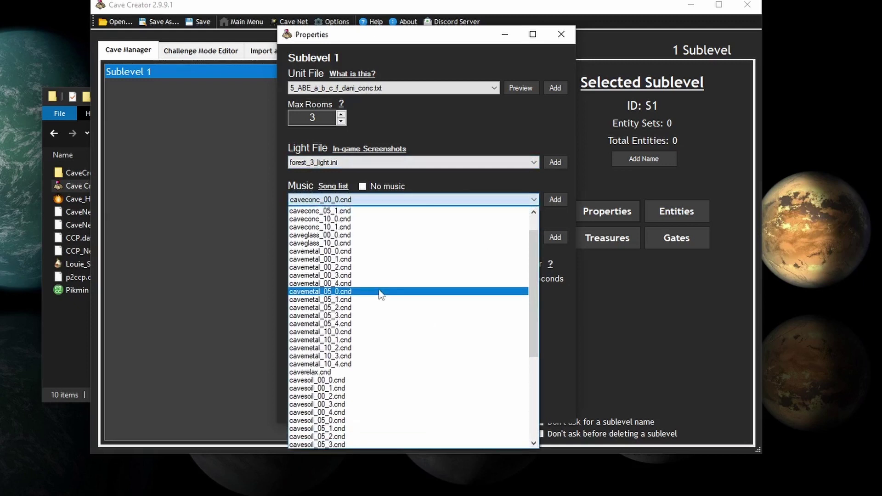
pyautogui.click(372, 324)
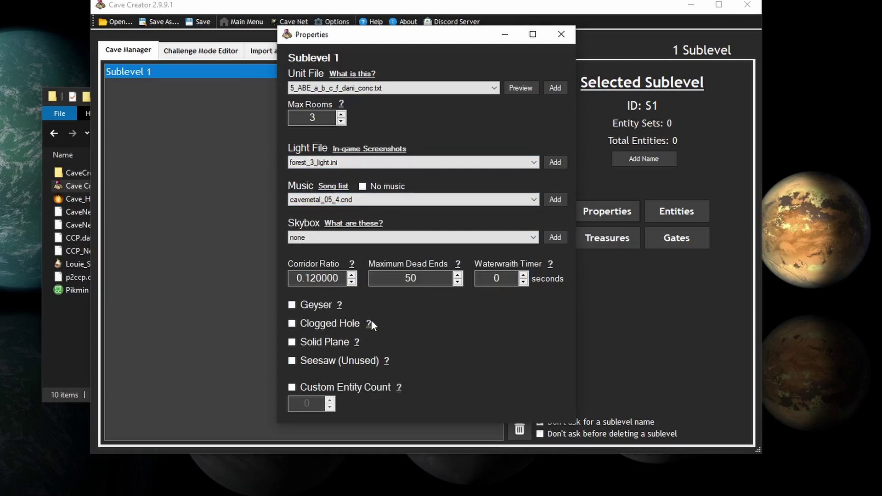
pyautogui.click(532, 238)
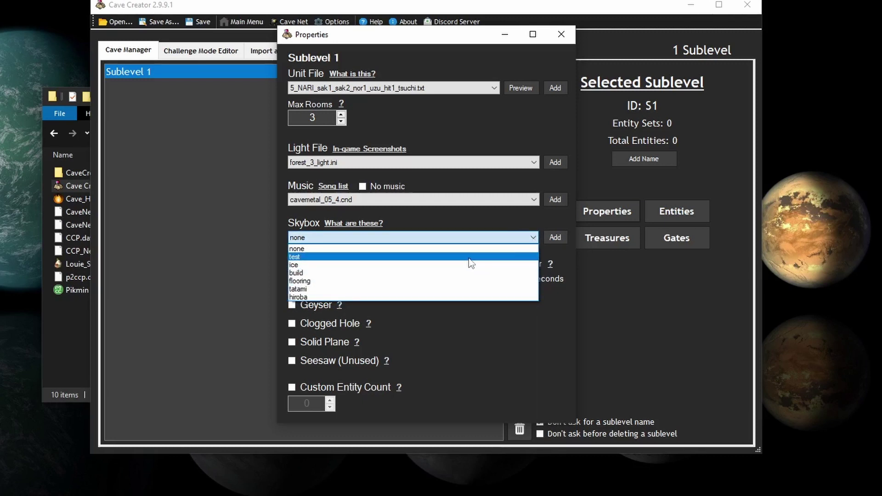
pyautogui.click(438, 257)
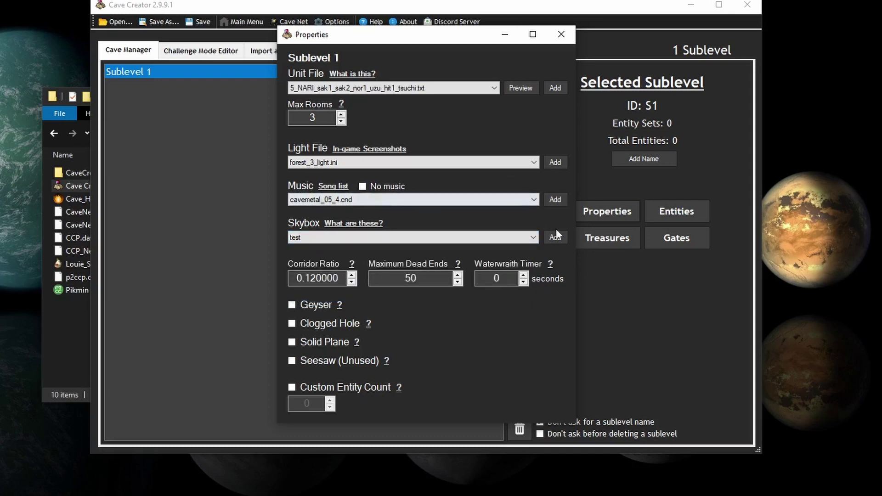
pyautogui.click(547, 87)
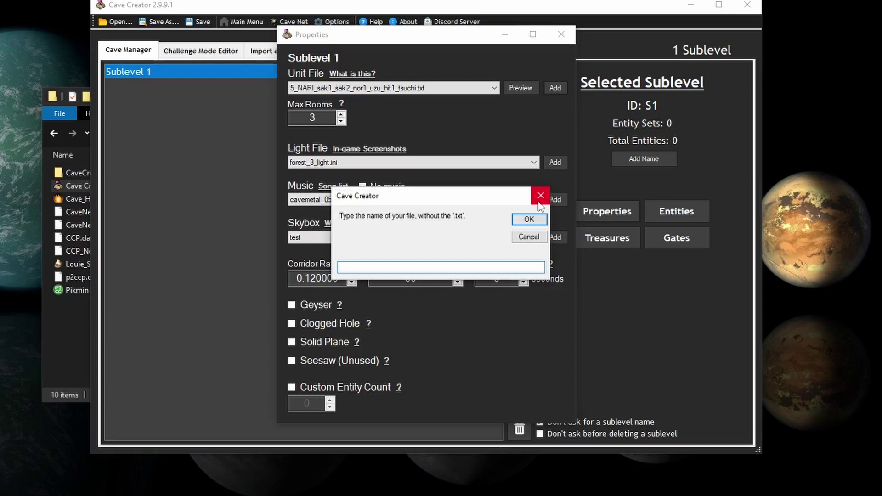
pyautogui.write('hfhjf')
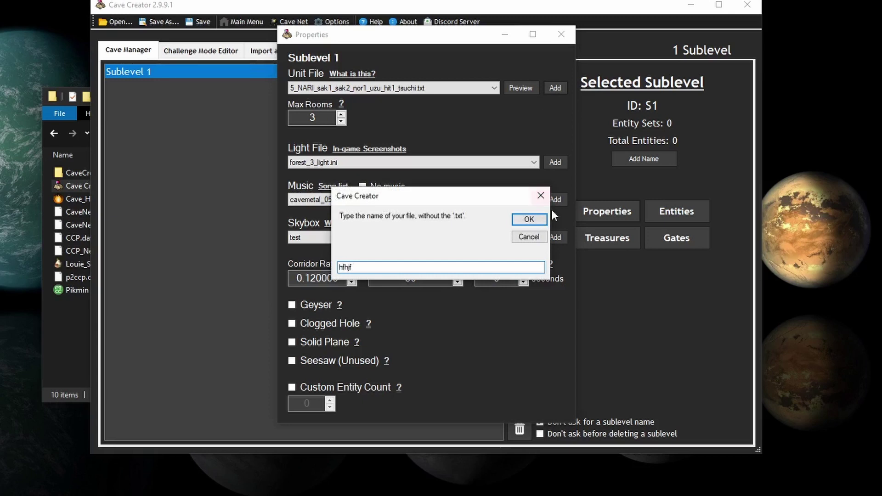
pyautogui.click(535, 238)
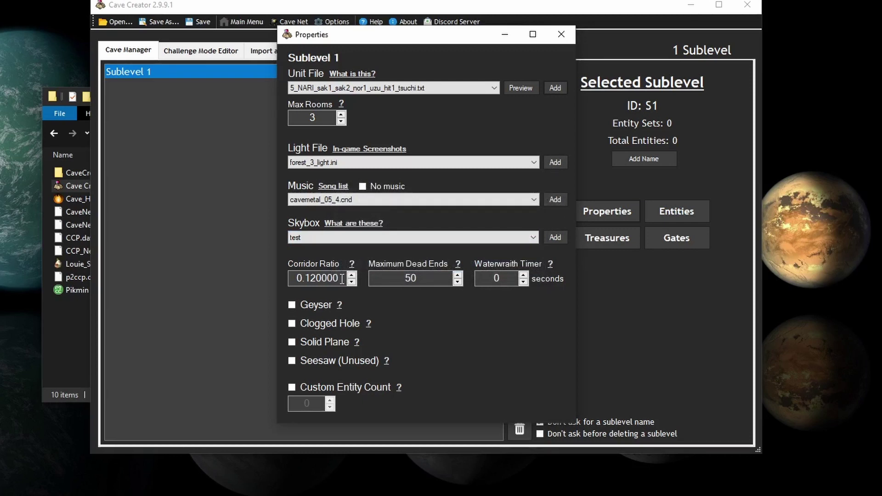
# Step: Read the explanation of the corridor ratio and set Sublevel 1's corridor ratio to 1
pyautogui.click(351, 264)
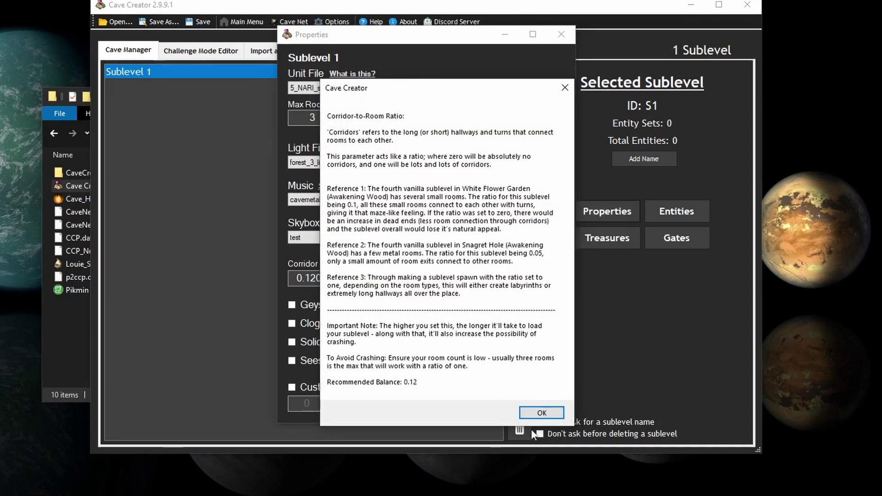
pyautogui.click(542, 413)
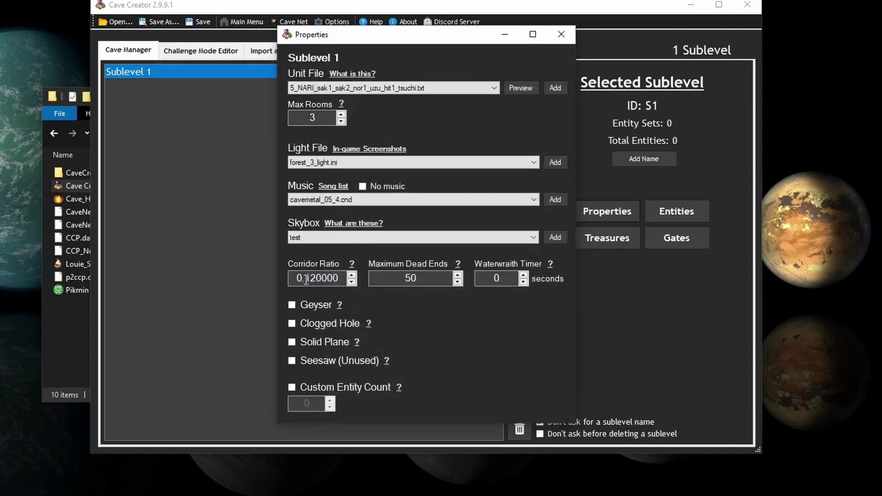
pyautogui.click(337, 278)
pyautogui.moveTo(302, 278); pyautogui.dragTo(290, 278)
pyautogui.write('1')
pyautogui.click(352, 282)
# Step: Read the explanations of the Maximum Dead Ends and Waterwraith Timer settings
pyautogui.click(420, 278)
pyautogui.click(458, 264)
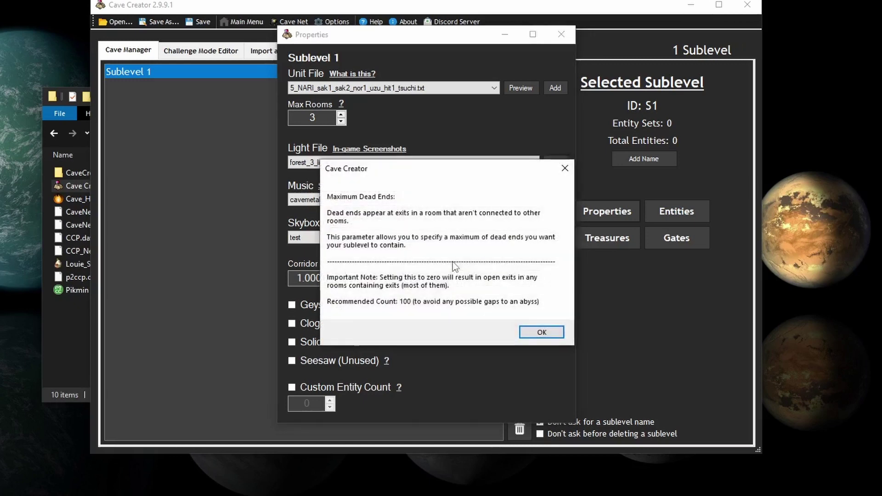
pyautogui.click(537, 332)
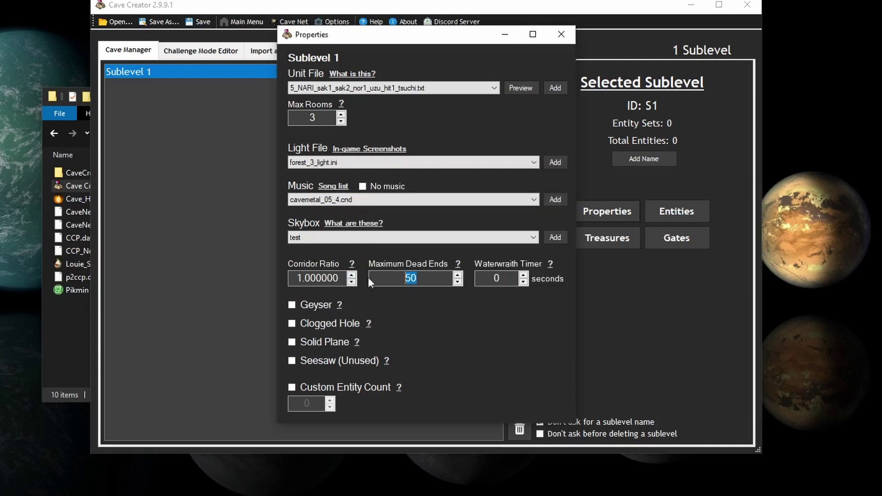
pyautogui.click(422, 276)
pyautogui.press('Tab')
pyautogui.click(550, 263)
pyautogui.click(553, 313)
# Step: Toggle the Custom Entity Count option and close Sublevel 1's properties
pyautogui.click(292, 387)
pyautogui.hotkey('shift', 'Tab')
pyautogui.press('space')
pyautogui.click(561, 34)
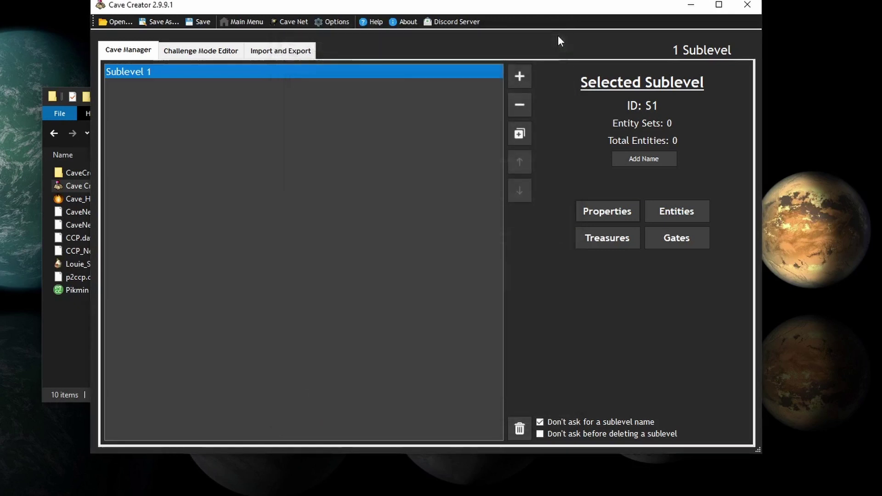
# Step: Open Sublevel 1's entities and examine the regular enemies, bosses, objects and decorations offered in the entity chooser
pyautogui.click(684, 214)
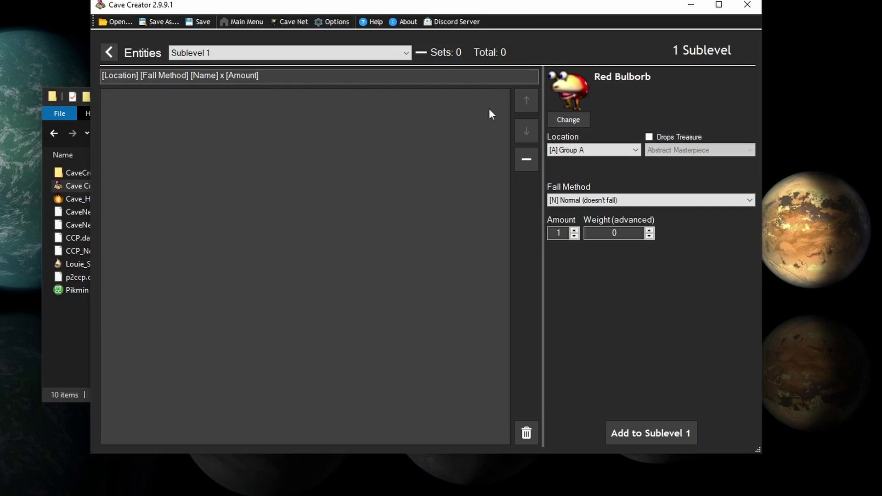
pyautogui.click(567, 117)
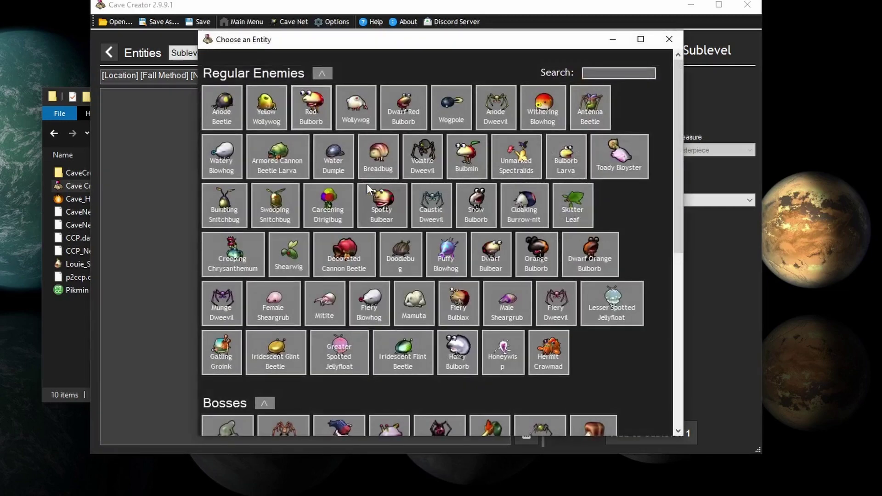
pyautogui.scroll(-8, 366, 183)
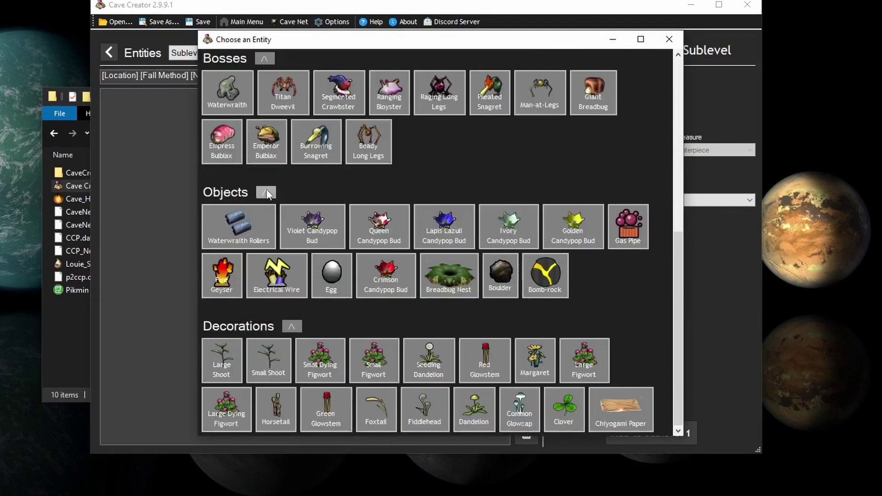
pyautogui.click(266, 193)
pyautogui.scroll(-8, 290, 362)
pyautogui.click(292, 295)
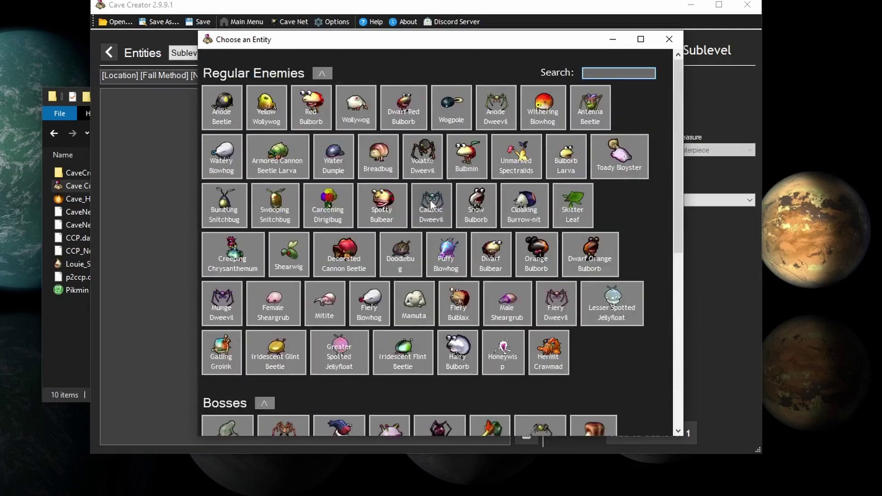
pyautogui.scroll(-6, 430, 199)
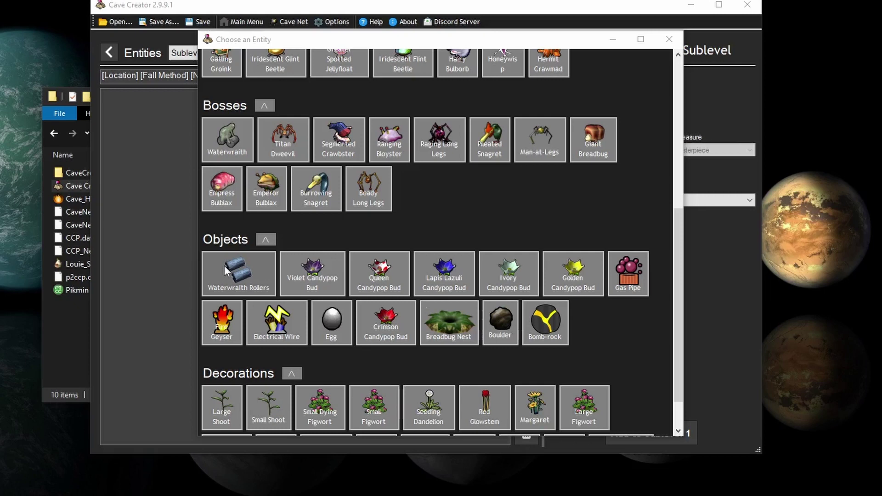
pyautogui.scroll(-1, 224, 265)
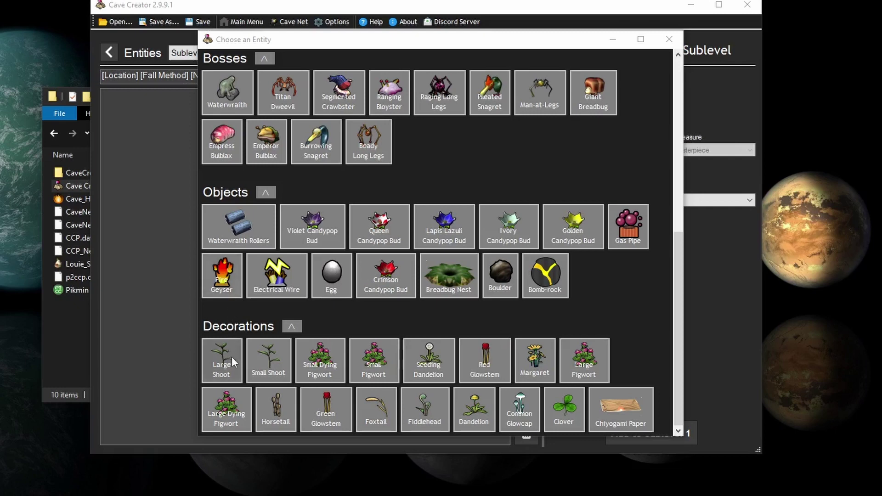
pyautogui.scroll(7, 487, 263)
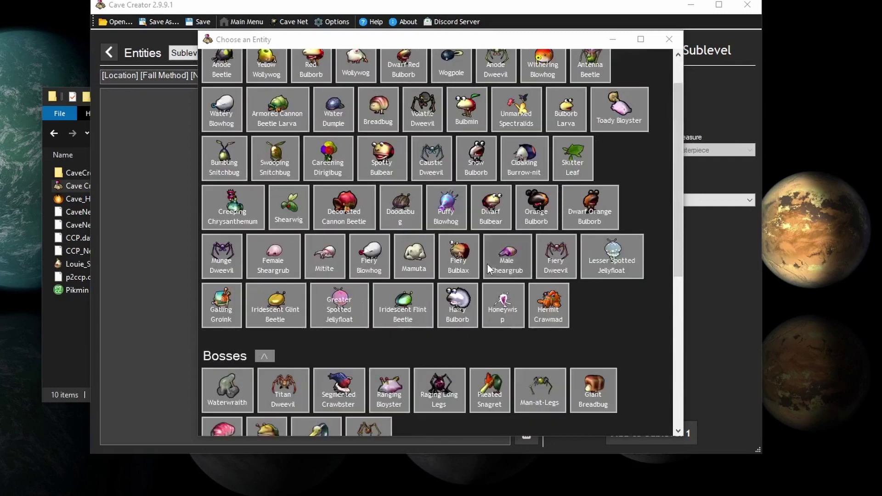
pyautogui.scroll(-3, 413, 268)
pyautogui.scroll(-4, 319, 288)
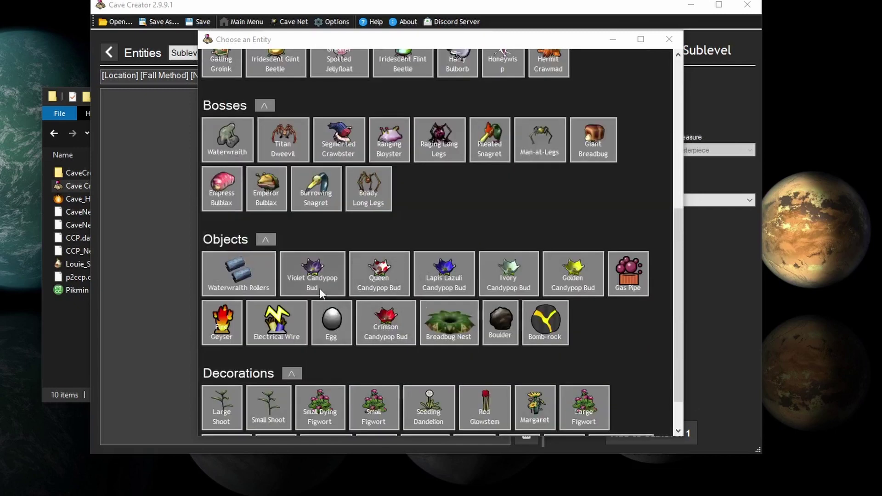
pyautogui.scroll(4, 311, 272)
pyautogui.scroll(4, 297, 267)
pyautogui.scroll(-5, 292, 269)
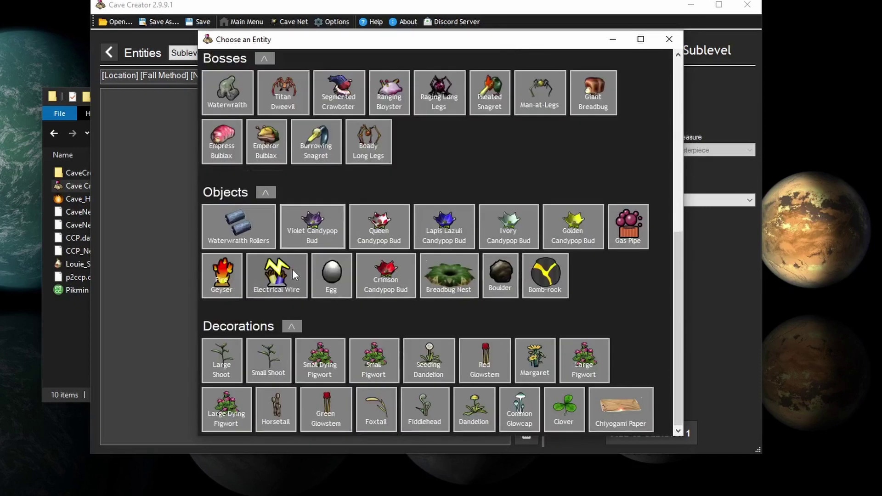
# Step: Add two Violet Candypop Buds to Sublevel 1 in Group A with the normal fall method and weight 0
pyautogui.click(292, 269)
pyautogui.click(634, 151)
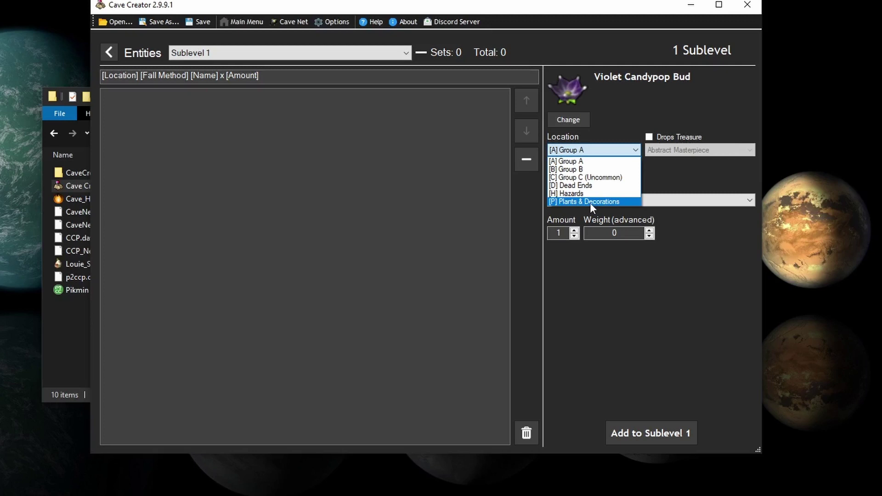
pyautogui.click(586, 227)
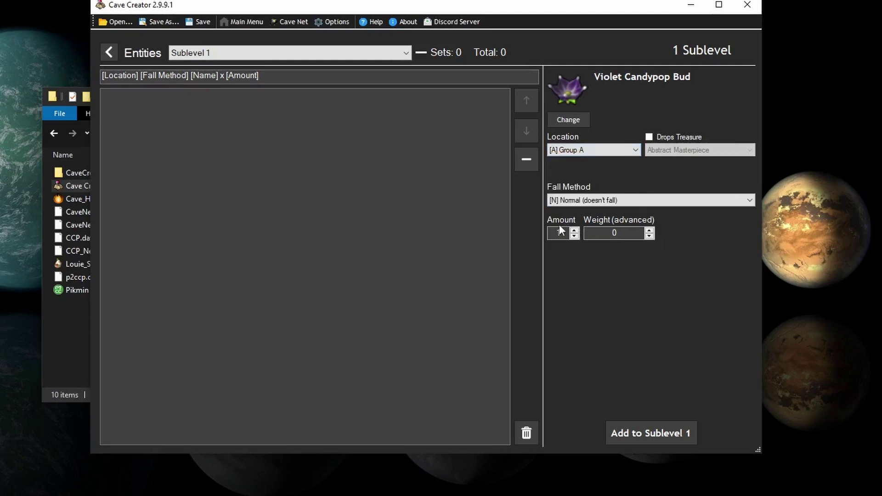
pyautogui.click(574, 230)
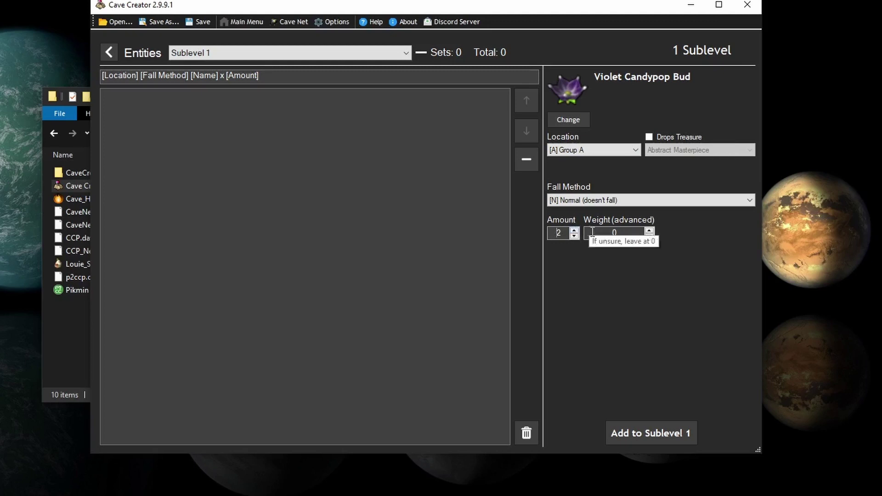
pyautogui.press('Tab')
pyautogui.click(632, 233)
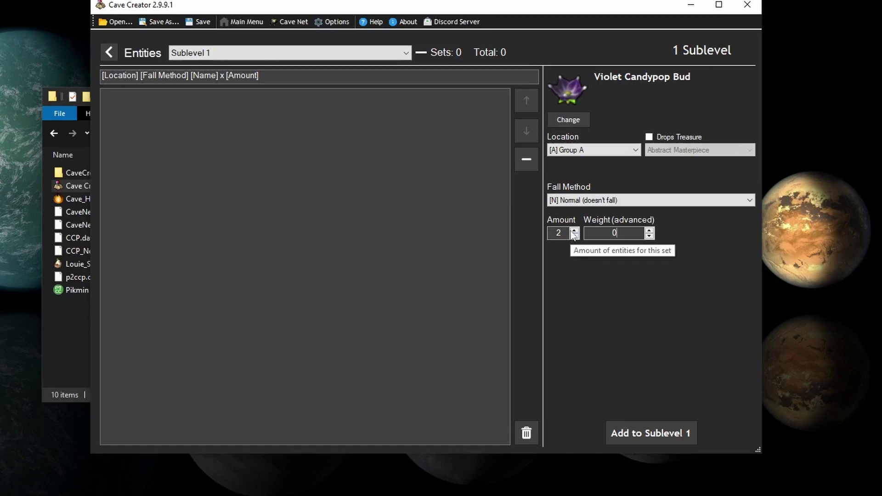
pyautogui.click(662, 433)
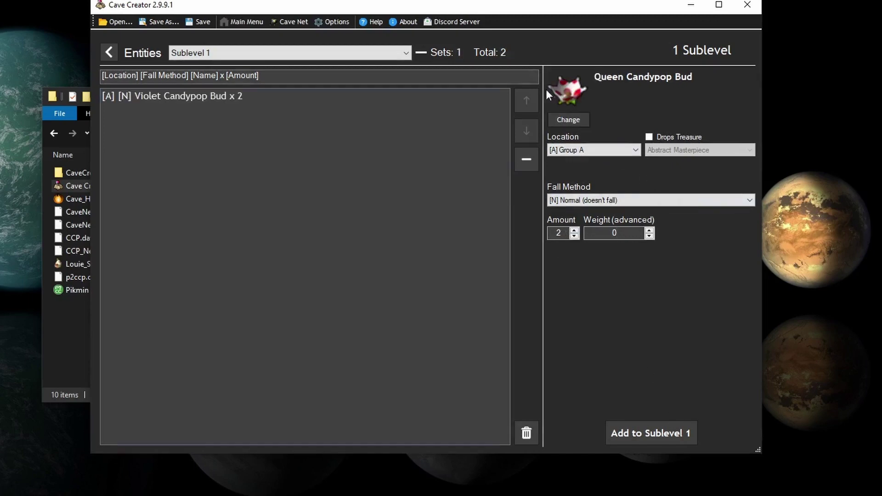
# Step: Add two Lapis Lazuli Candypop Buds to Sublevel 1 with the location set to Dead Ends
pyautogui.click(568, 119)
pyautogui.click(454, 310)
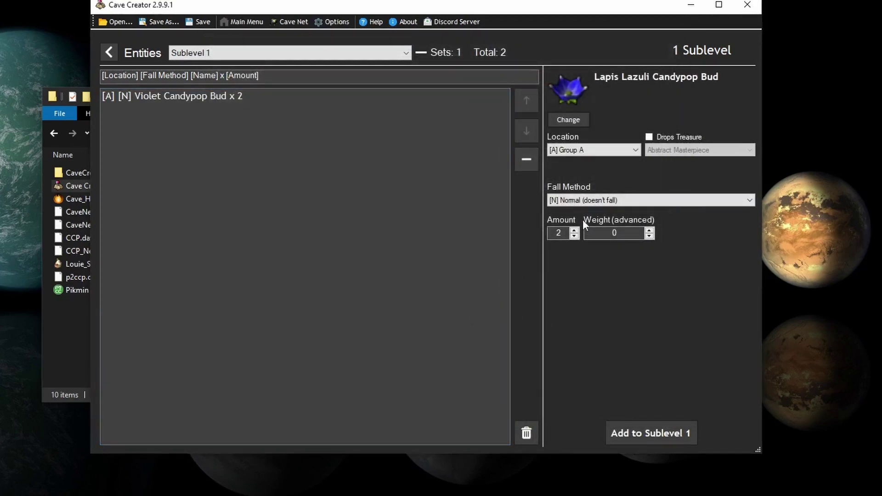
pyautogui.click(592, 153)
pyautogui.click(576, 186)
pyautogui.click(650, 433)
# Step: Add two Ivory Candypop Buds to Sublevel 1 in the Dead Ends location
pyautogui.click(568, 120)
pyautogui.click(509, 303)
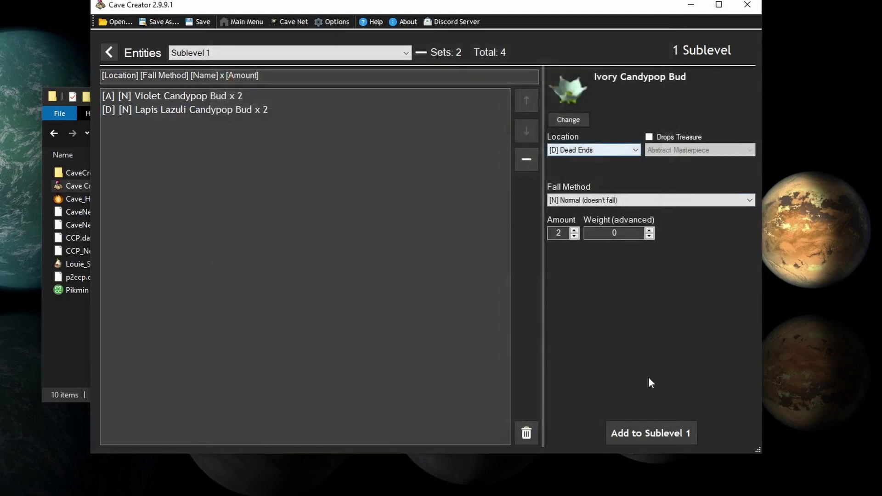
pyautogui.click(650, 433)
# Step: Add two Golden Candypop Buds to Sublevel 1 with the location set to Group A
pyautogui.click(558, 120)
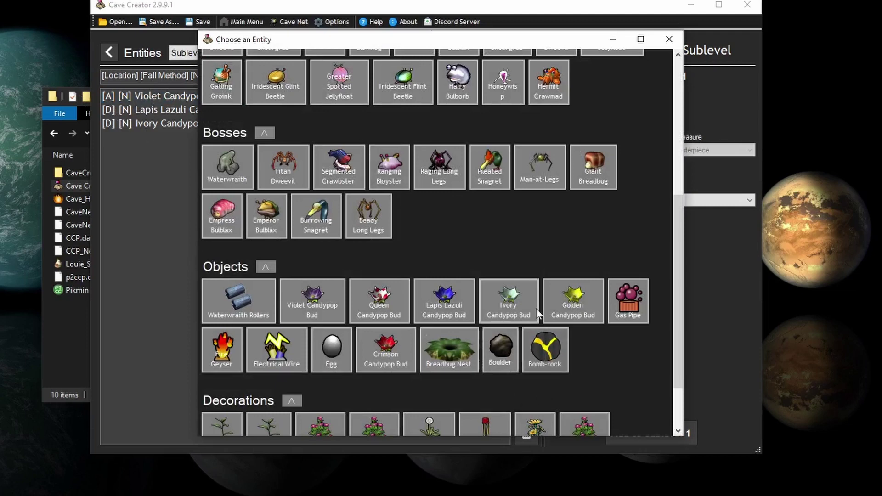
pyautogui.click(582, 300)
pyautogui.click(592, 150)
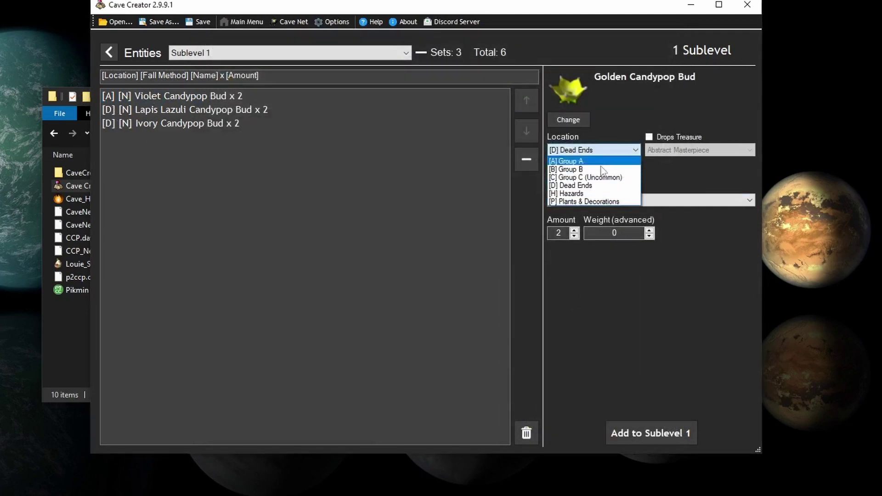
pyautogui.click(596, 162)
pyautogui.click(651, 433)
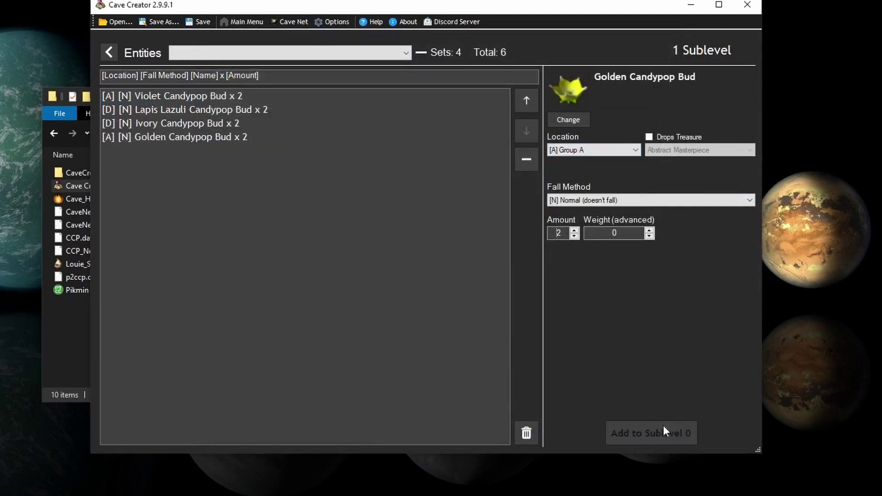
# Step: Add two Crimson Candypop Buds to Sublevel 1 in Group A
pyautogui.click(560, 117)
pyautogui.click(638, 432)
pyautogui.click(638, 432)
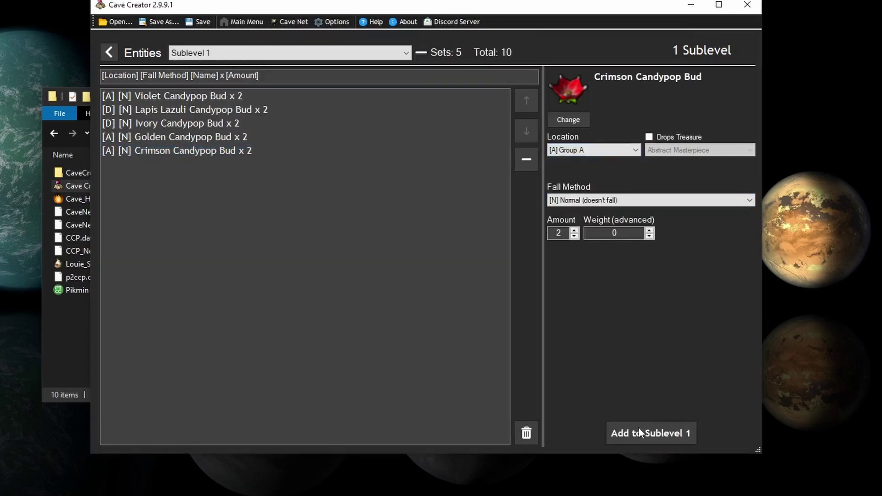
# Step: Add one Creeping Chrysanthemum to Sublevel 1 in Group B that drops the treasure The Key
pyautogui.click(562, 120)
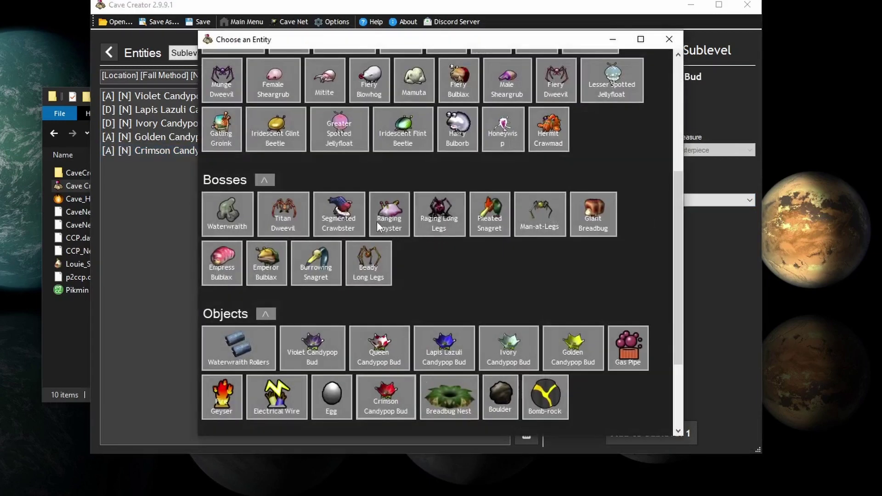
pyautogui.scroll(5, 374, 222)
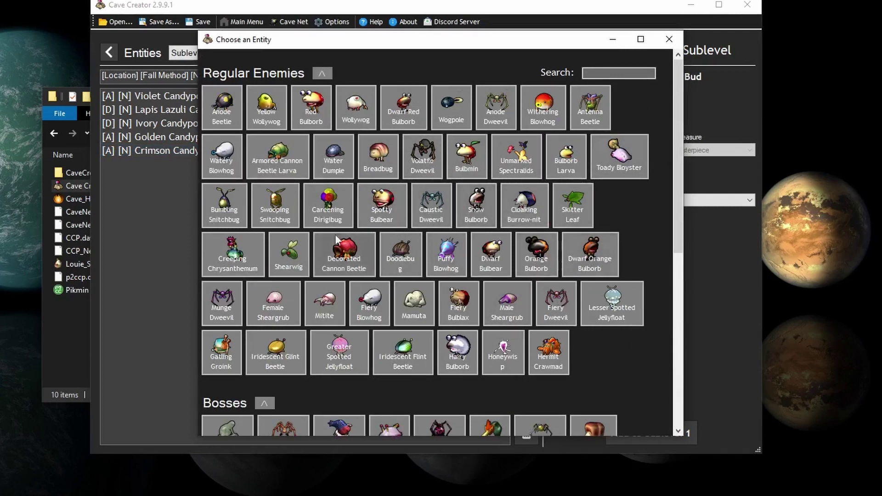
pyautogui.click(232, 253)
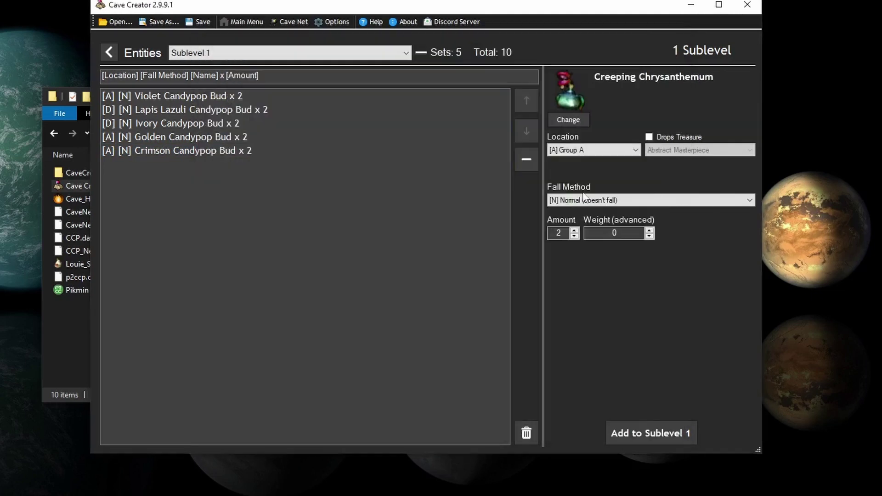
pyautogui.click(569, 150)
pyautogui.click(569, 166)
pyautogui.click(648, 137)
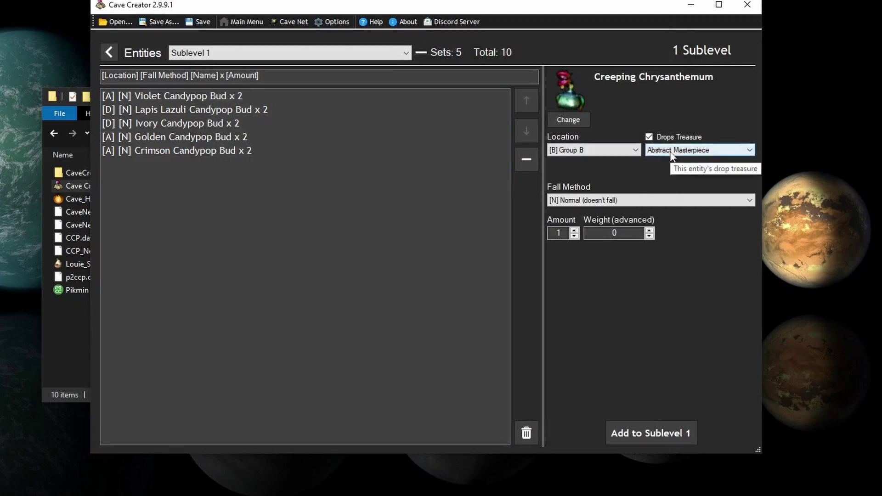
pyautogui.click(671, 150)
pyautogui.press('t')
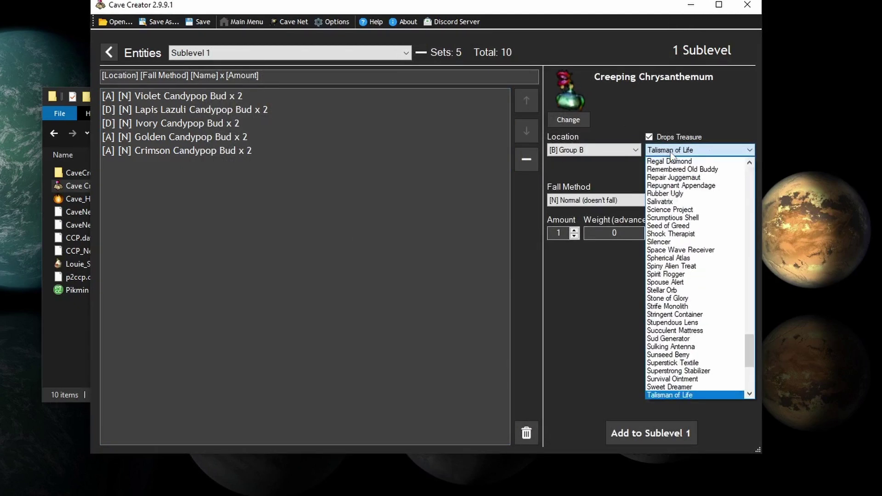
pyautogui.scroll(-1, 694, 276)
pyautogui.scroll(-2, 698, 385)
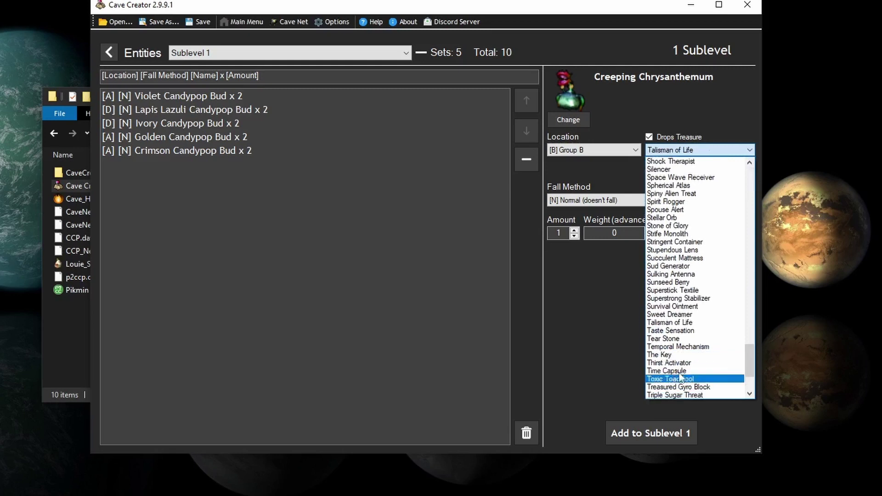
pyautogui.click(664, 352)
pyautogui.click(654, 433)
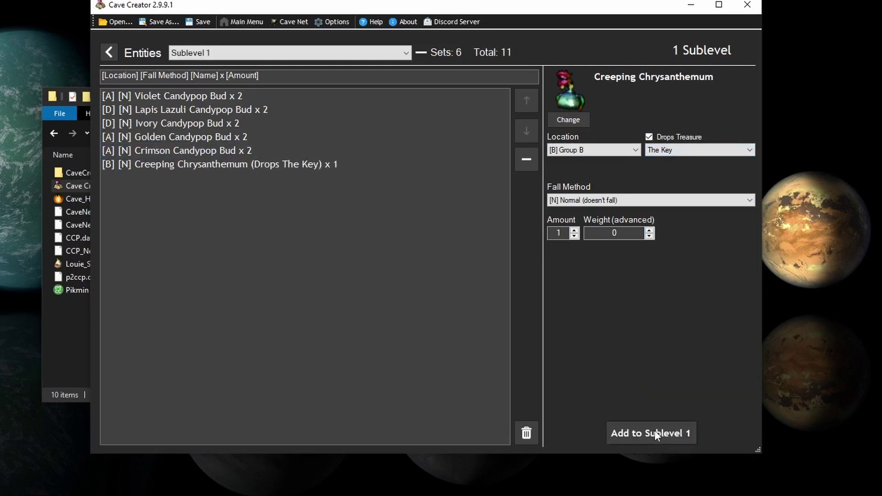
# Step: Add one Small Shoot to Sublevel 1 in Plants & Decorations with The Key as its dropped treasure
pyautogui.click(611, 150)
pyautogui.click(595, 200)
pyautogui.click(565, 119)
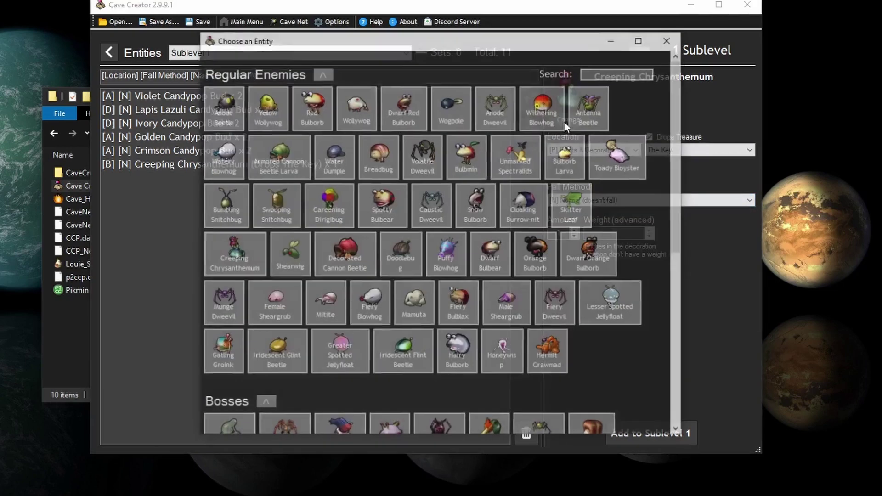
pyautogui.scroll(-5, 304, 370)
pyautogui.click(288, 366)
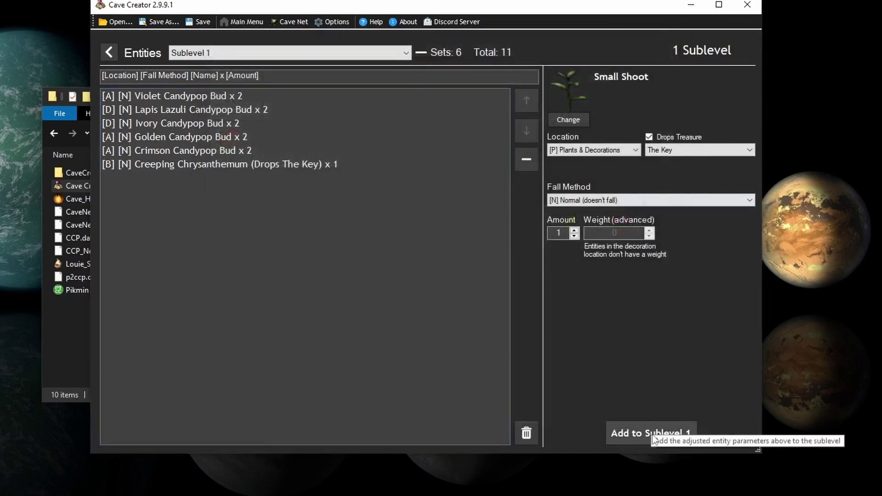
pyautogui.click(650, 433)
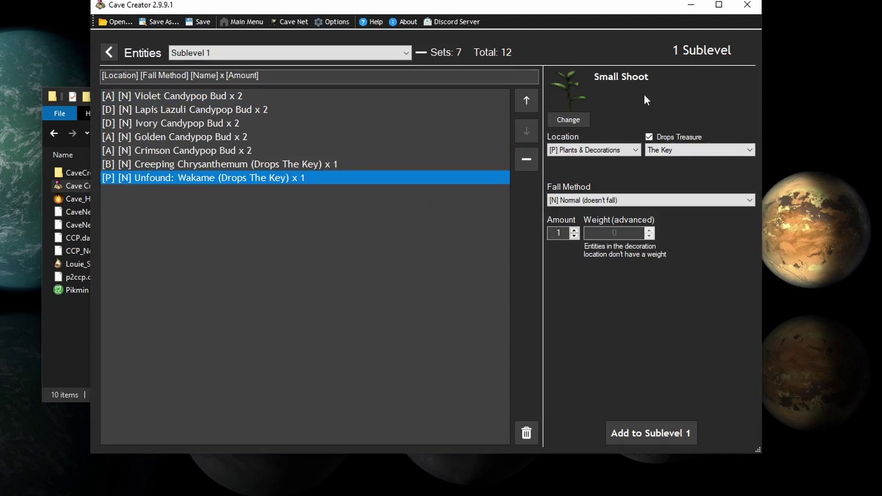
# Step: Replace the treasure-dropping plant entry with one Small Shoot in Plants & Decorations that drops no treasure
pyautogui.click(648, 136)
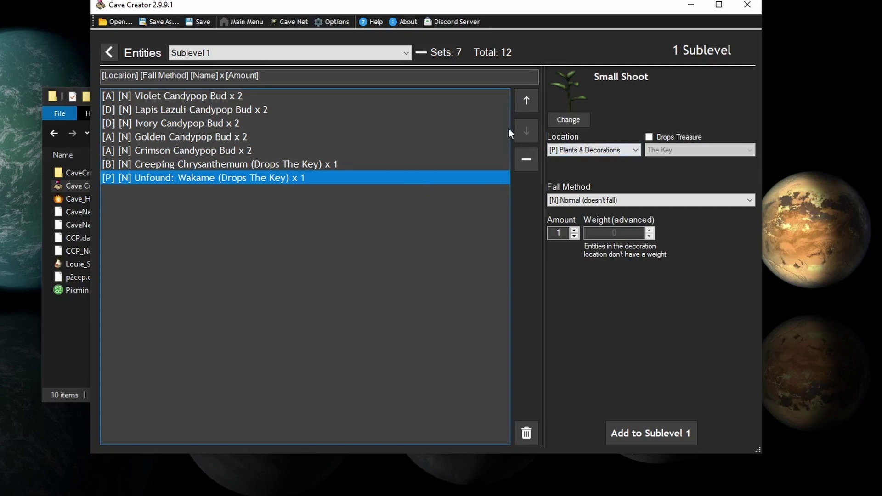
pyautogui.click(532, 164)
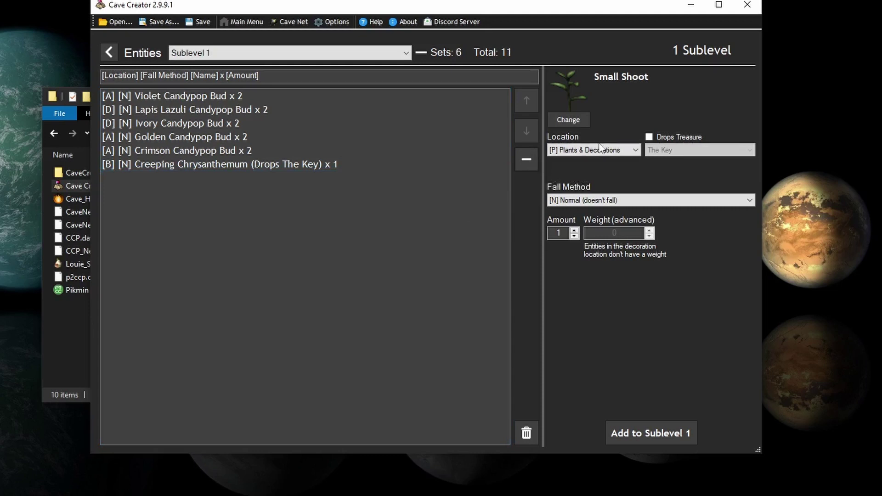
pyautogui.click(662, 437)
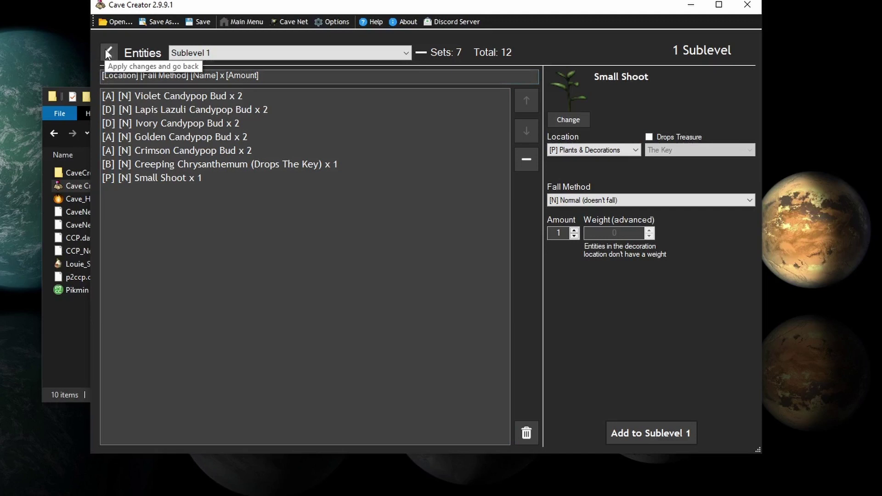
pyautogui.click(403, 54)
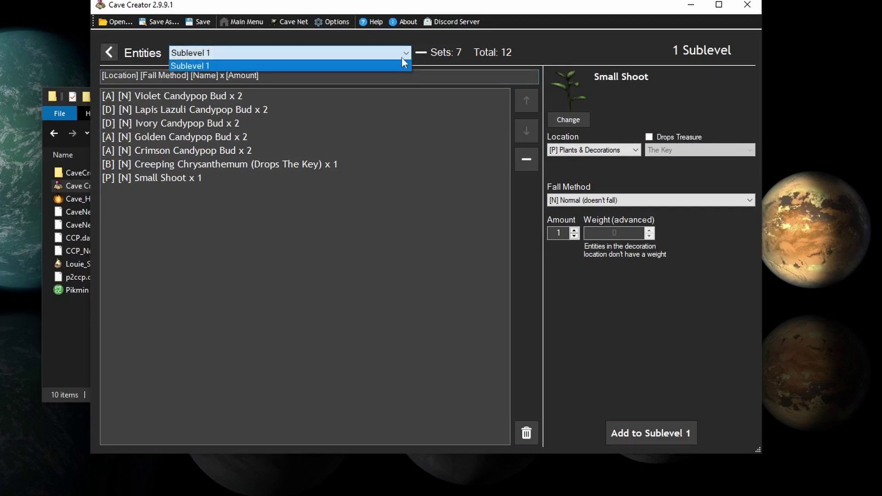
pyautogui.click(403, 53)
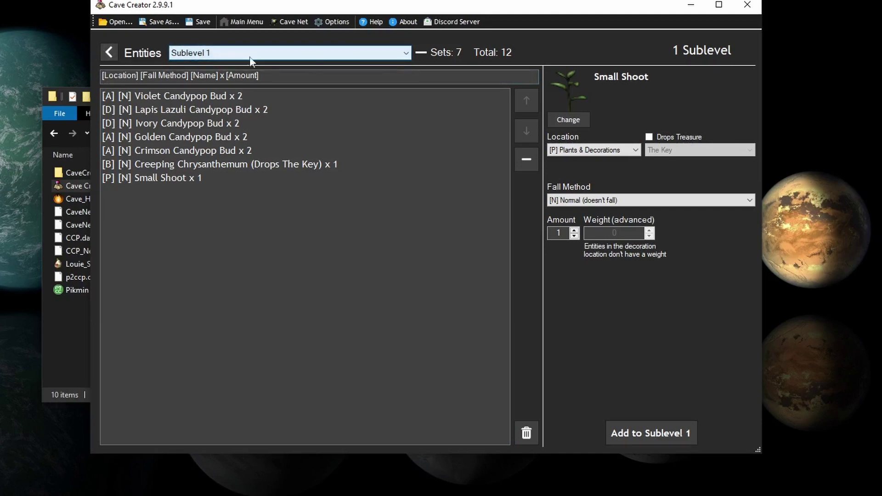
# Step: Add two Boom Cone treasures to Sublevel 1 with a weight of 0
pyautogui.click(604, 238)
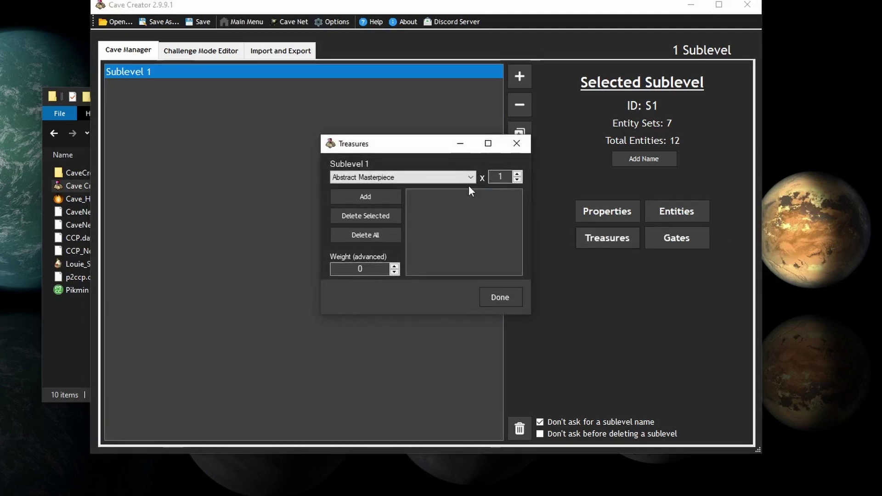
pyautogui.doubleClick(499, 177)
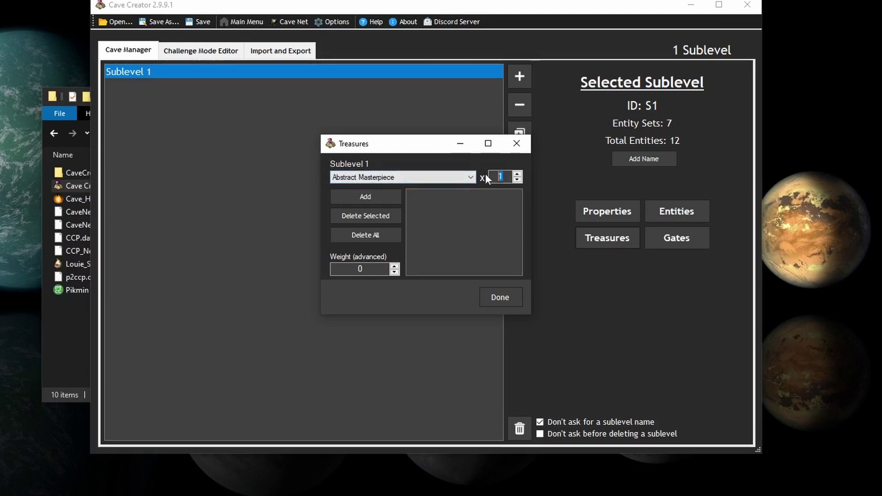
pyautogui.write('999')
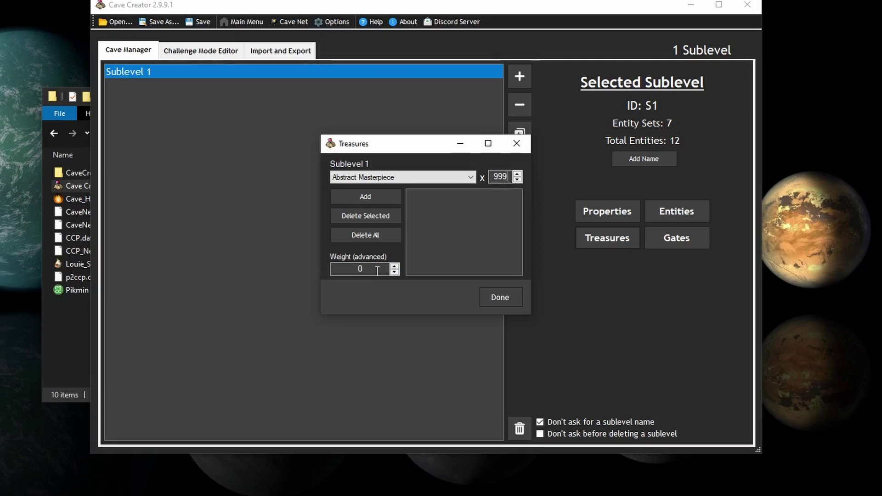
pyautogui.moveTo(507, 177); pyautogui.dragTo(488, 178)
pyautogui.press('BackSpace')
pyautogui.write('2')
pyautogui.click(469, 177)
pyautogui.scroll(-2, 362, 195)
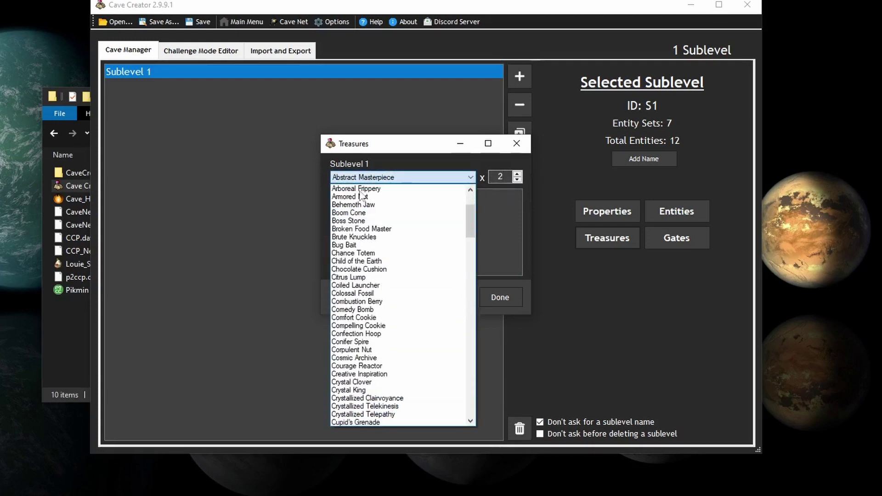
pyautogui.click(356, 213)
pyautogui.click(366, 197)
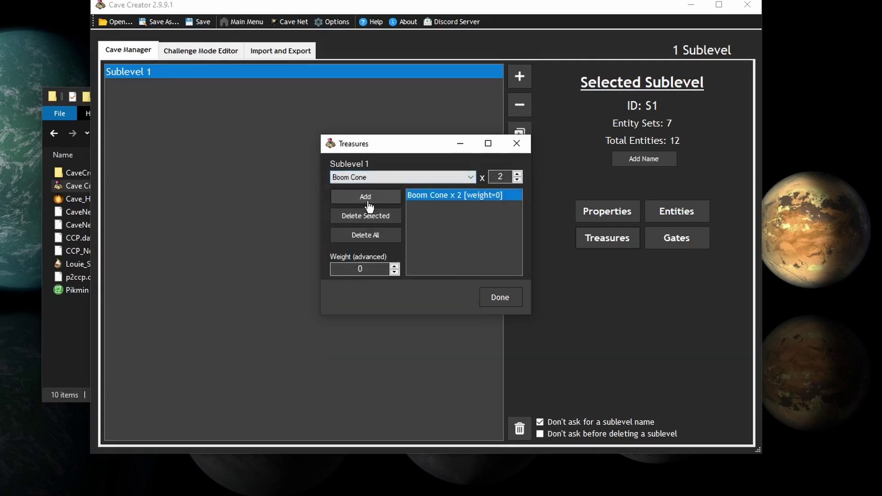
pyautogui.click(499, 297)
# Step: Add a gate with 1000 HP to Sublevel 1
pyautogui.click(676, 238)
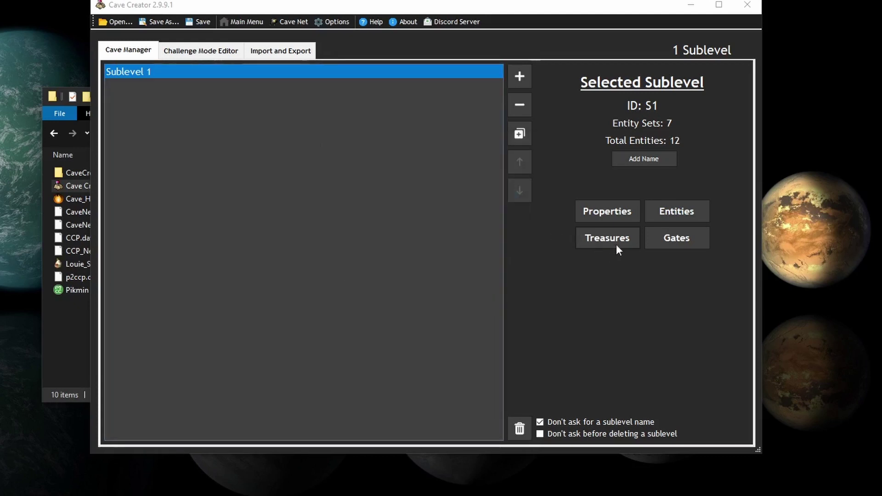
pyautogui.moveTo(426, 176); pyautogui.dragTo(380, 172)
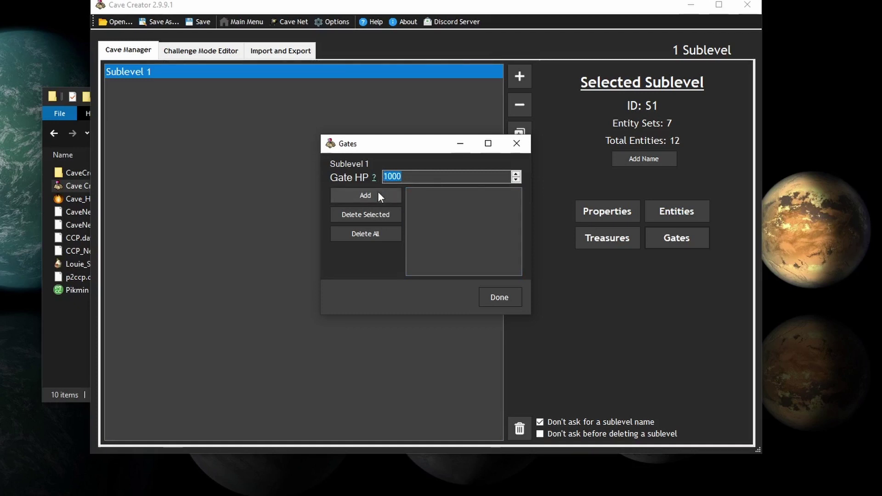
pyautogui.click(378, 193)
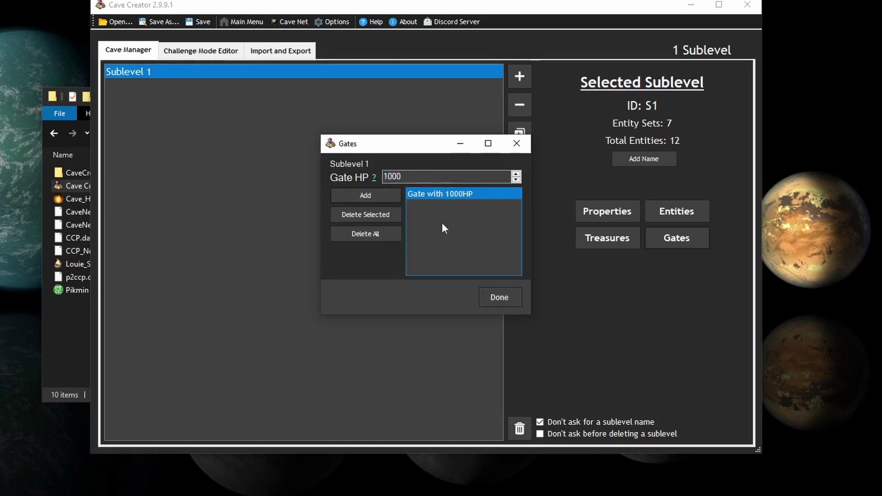
# Step: Clear Sublevel 1's gate list and add a single gate with 999999 HP
pyautogui.click(383, 232)
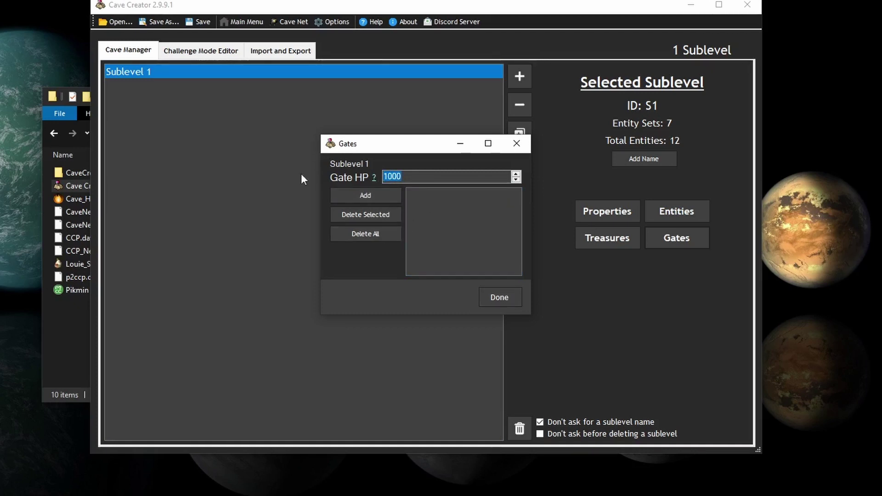
pyautogui.write('999999')
pyautogui.press('Return')
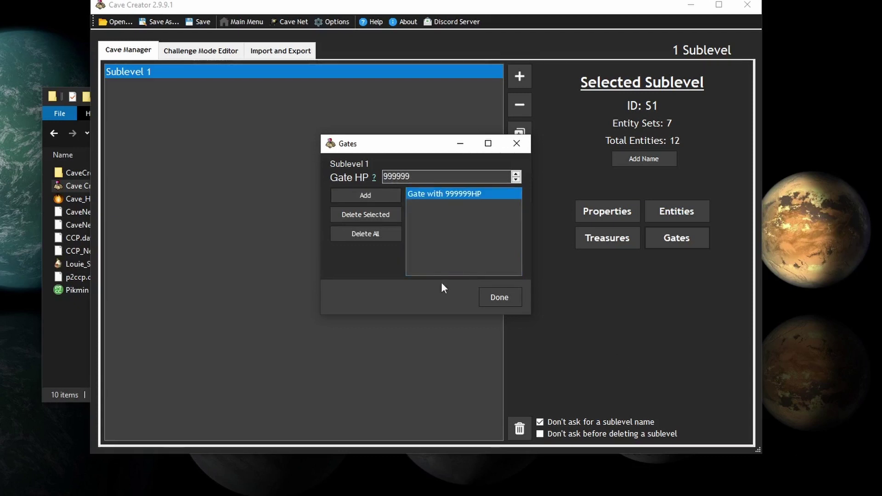
pyautogui.click(499, 298)
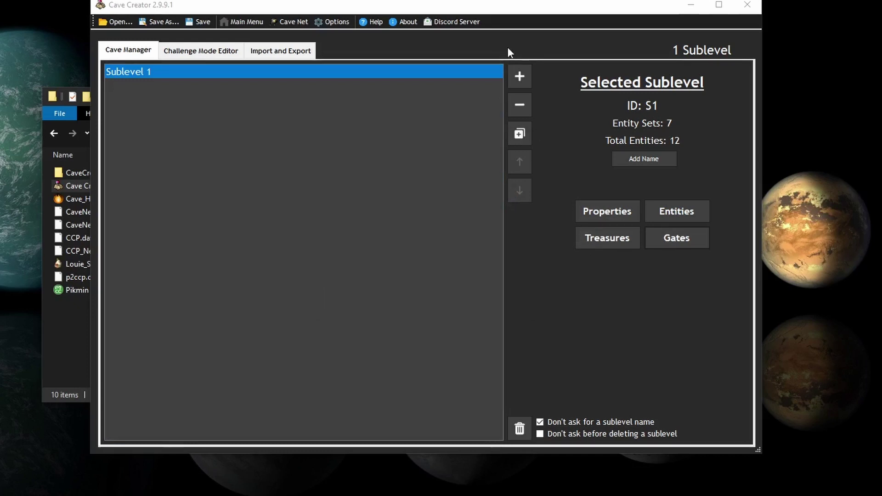
# Step: Add Sublevel 2 to the cave and set the Challenge Mode squad to 20 leaf Pik-pik Carrots
pyautogui.click(521, 73)
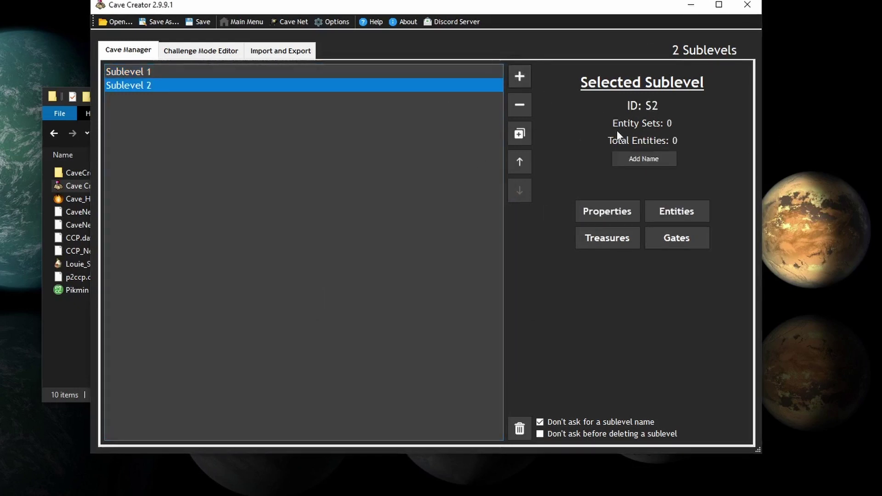
pyautogui.click(199, 50)
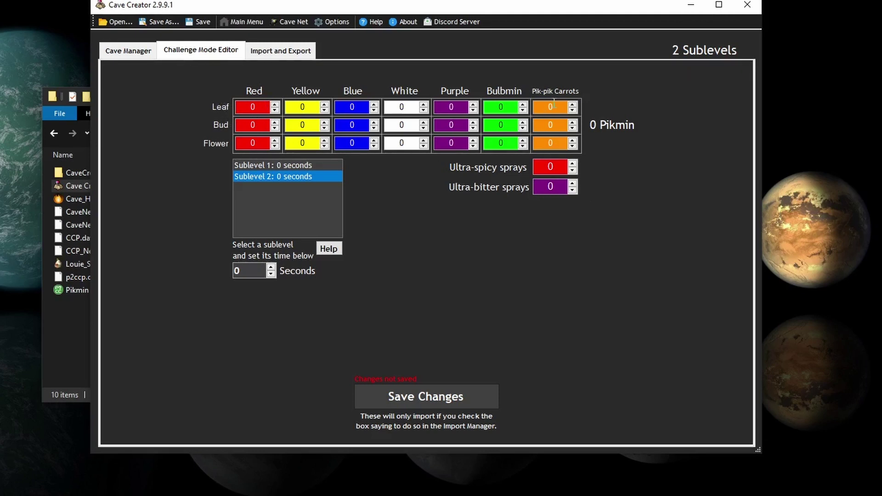
pyautogui.press('Tab')
pyautogui.click(550, 107)
pyautogui.write('20')
# Step: Give the Challenge Mode cave 2 ultra-spicy sprays and 2 ultra-bitter sprays
pyautogui.click(556, 167)
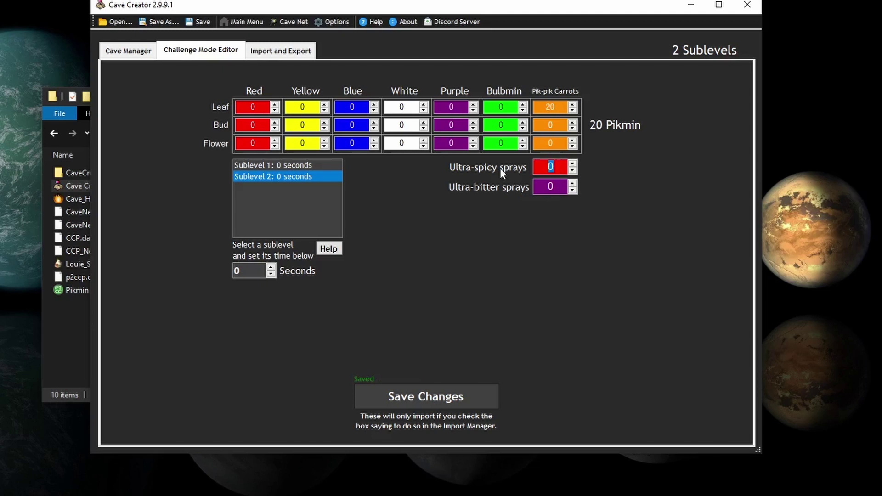
pyautogui.write('2')
pyautogui.press('Tab')
pyautogui.write('2')
pyautogui.click(292, 210)
# Step: Set Sublevel 1's Challenge Mode time to 120 seconds and save the changes
pyautogui.click(281, 165)
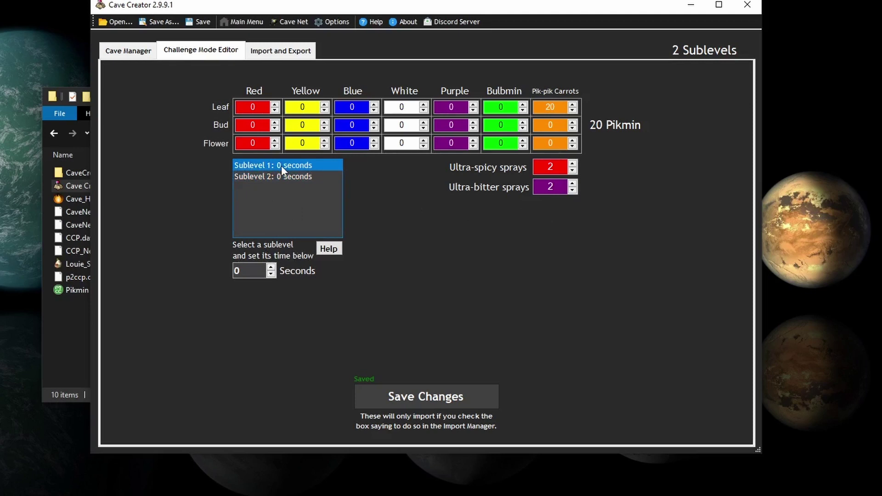
pyautogui.click(256, 266)
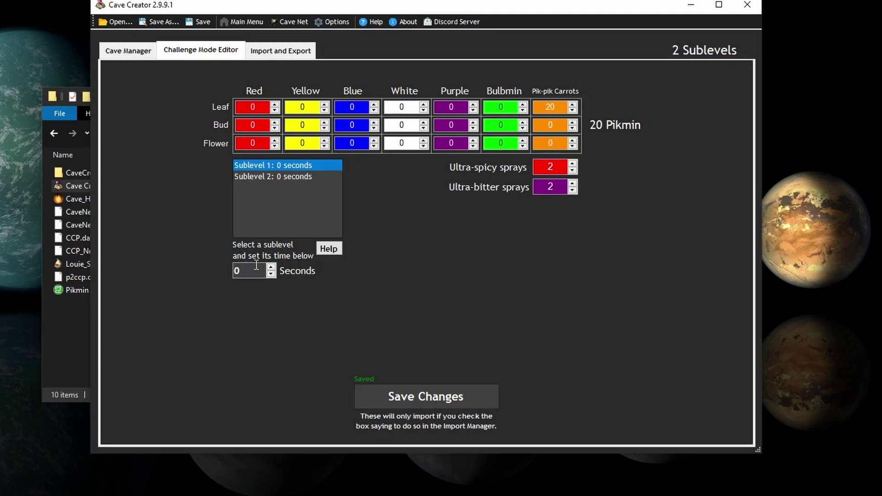
pyautogui.doubleClick(257, 266)
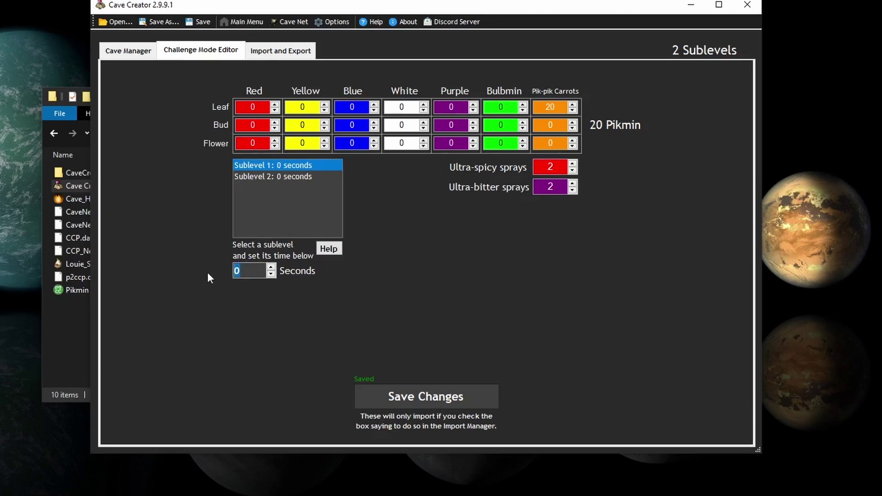
pyautogui.write('120')
pyautogui.click(393, 394)
# Step: Set Sublevel 2's Challenge Mode time to 300 seconds
pyautogui.click(287, 176)
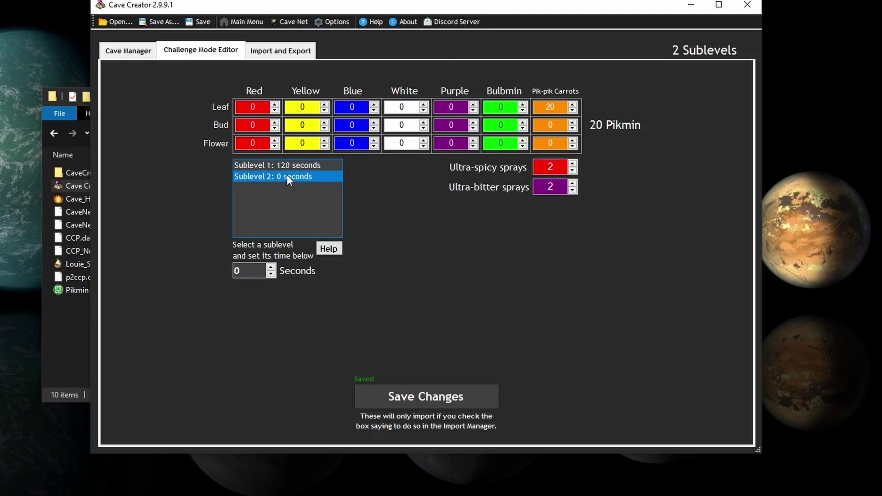
pyautogui.moveTo(242, 271); pyautogui.dragTo(232, 272)
pyautogui.write('300')
# Step: Choose the Challenge Mode cave Breeding Ground as the one to replace and enable importing custom Challenge Mode properties
pyautogui.click(276, 50)
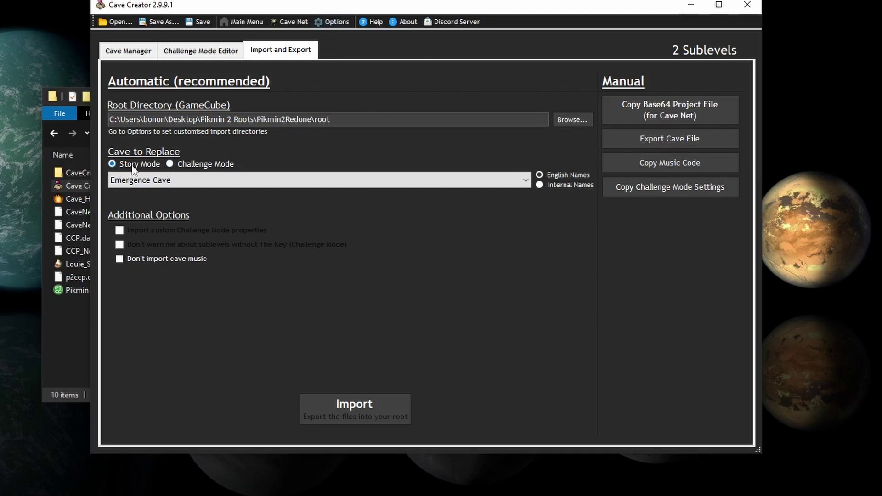
pyautogui.click(170, 165)
pyautogui.click(172, 181)
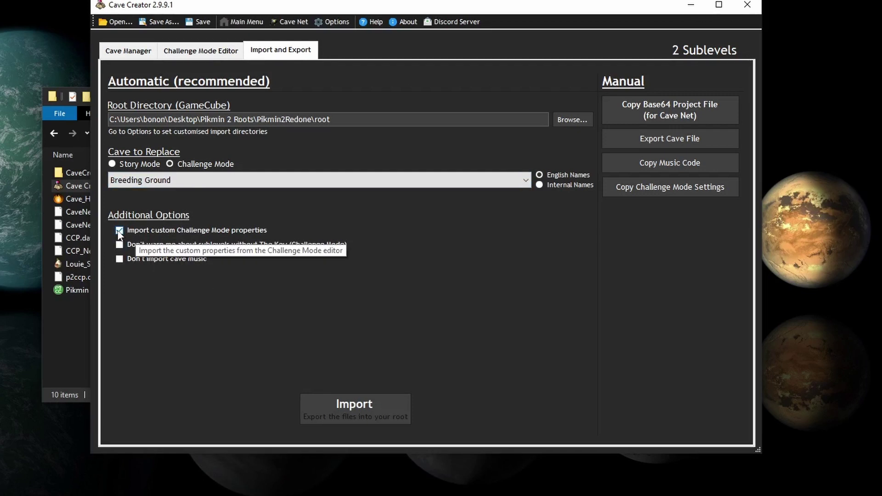
pyautogui.click(119, 230)
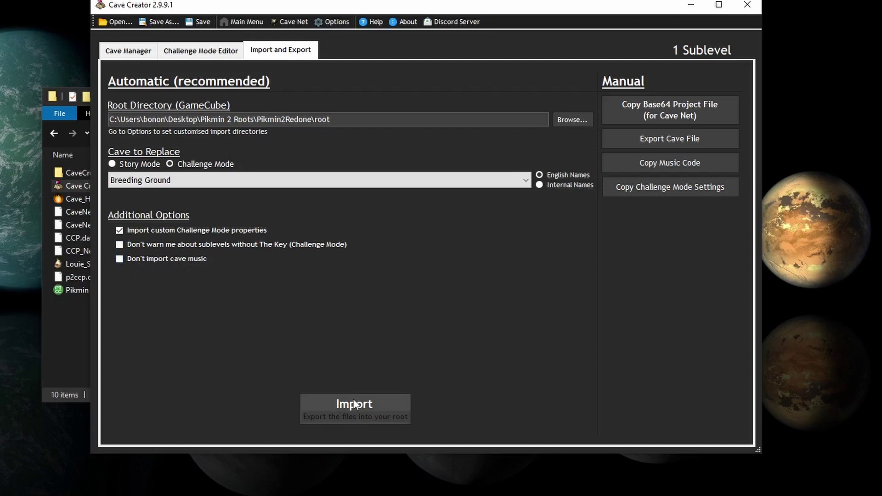
# Step: Save the pending Challenge Mode editor changes and import the cave into the game's root directory
pyautogui.click(354, 404)
pyautogui.press('Return')
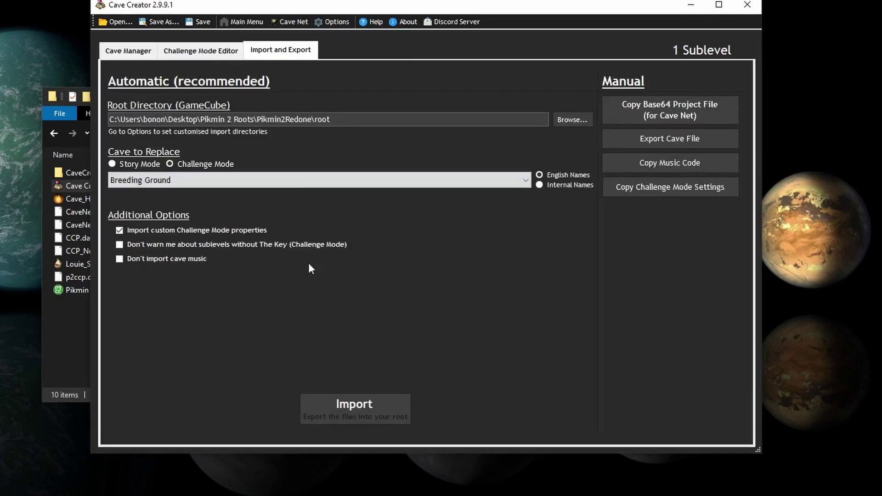
pyautogui.click(168, 52)
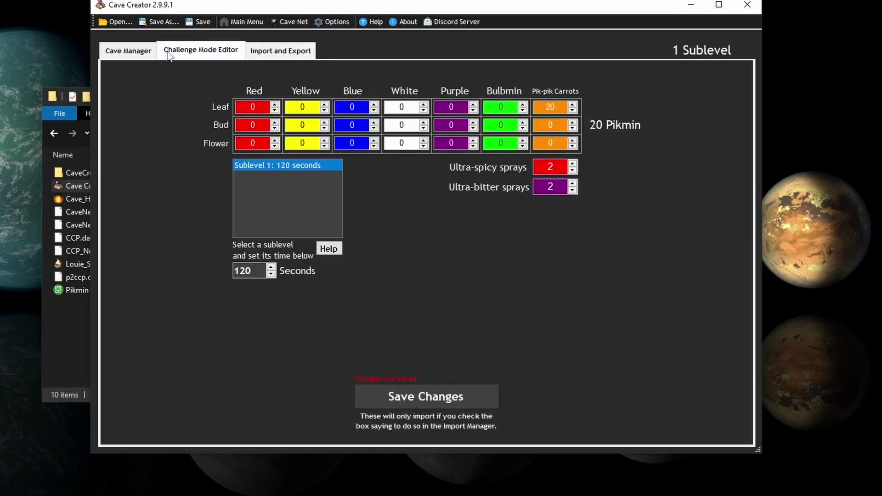
pyautogui.click(403, 402)
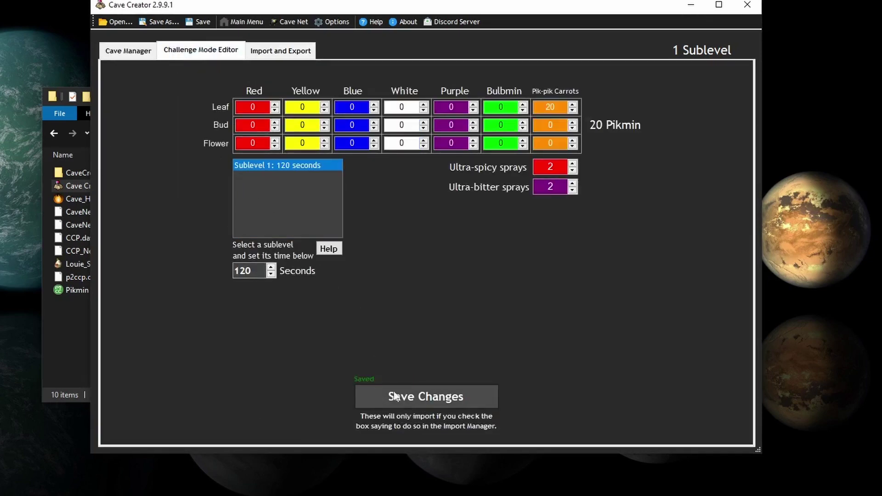
pyautogui.click(277, 51)
pyautogui.click(340, 398)
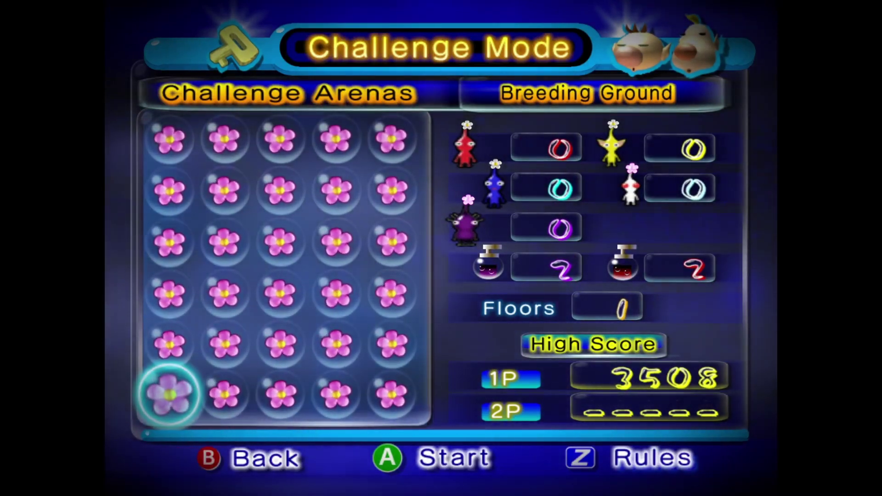
pyautogui.press('Return')
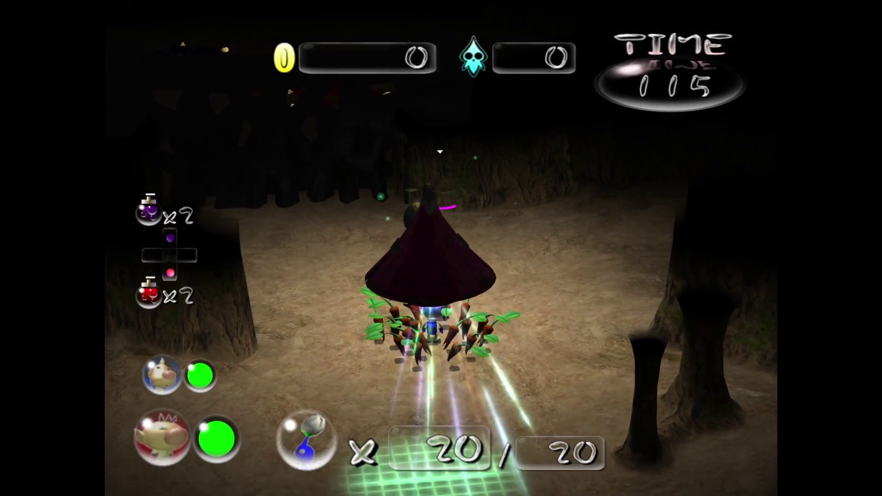
pyautogui.press('Up')
pyautogui.press('Up')
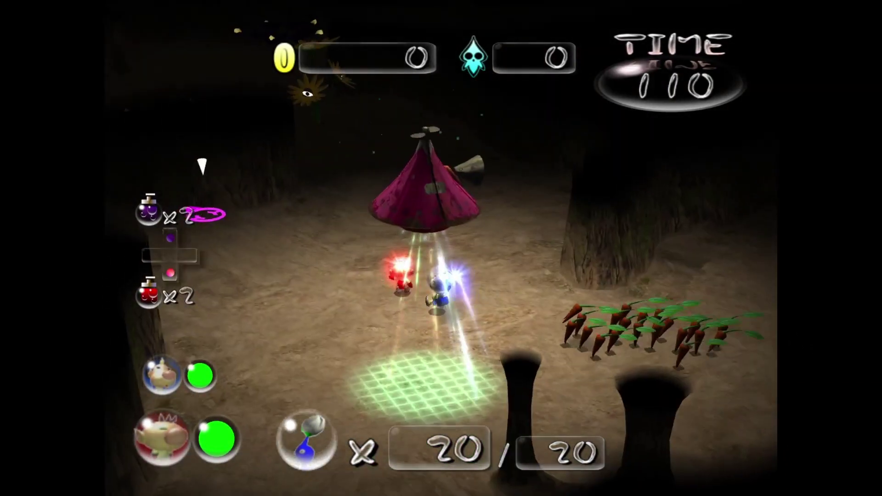
pyautogui.press('Right')
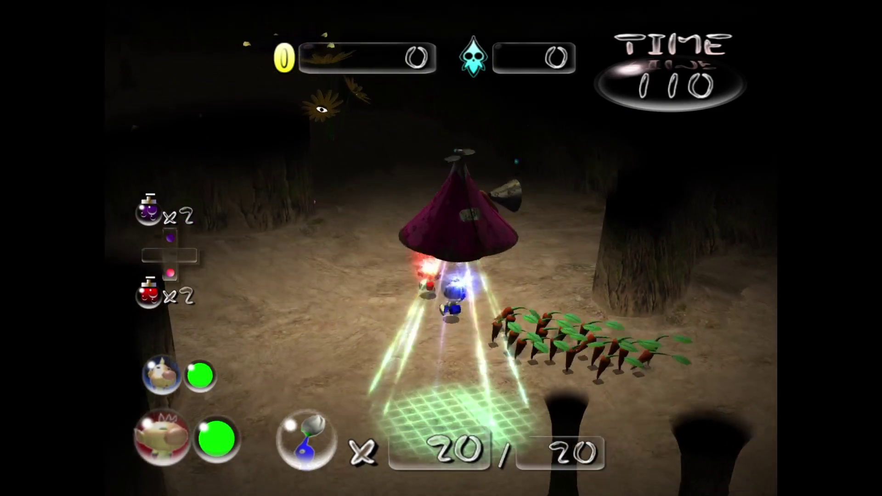
pyautogui.press('Up')
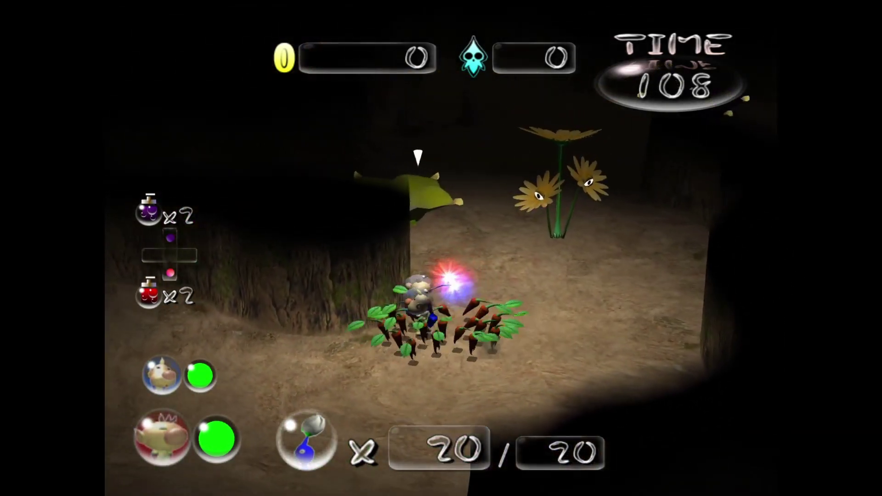
pyautogui.press('Right')
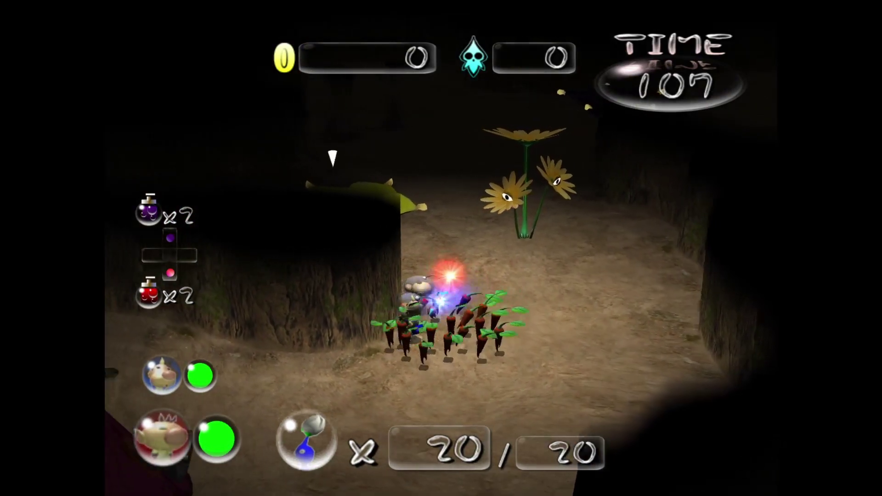
pyautogui.press('Up')
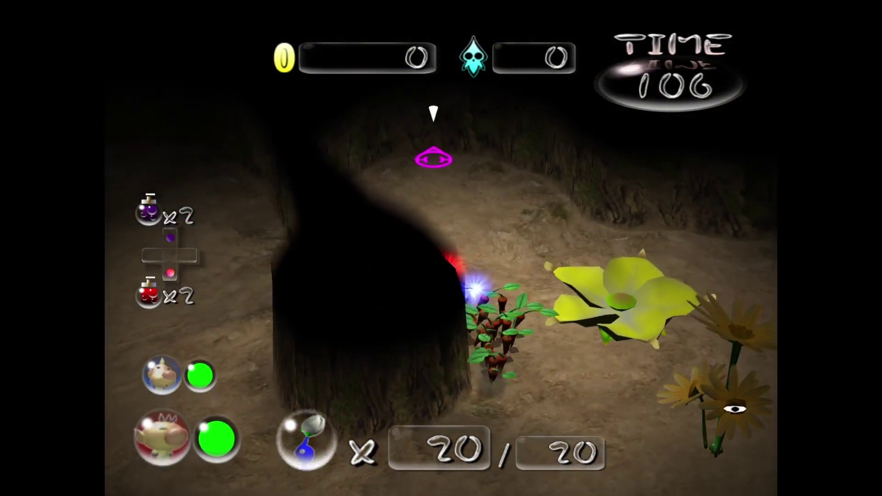
pyautogui.press('Up')
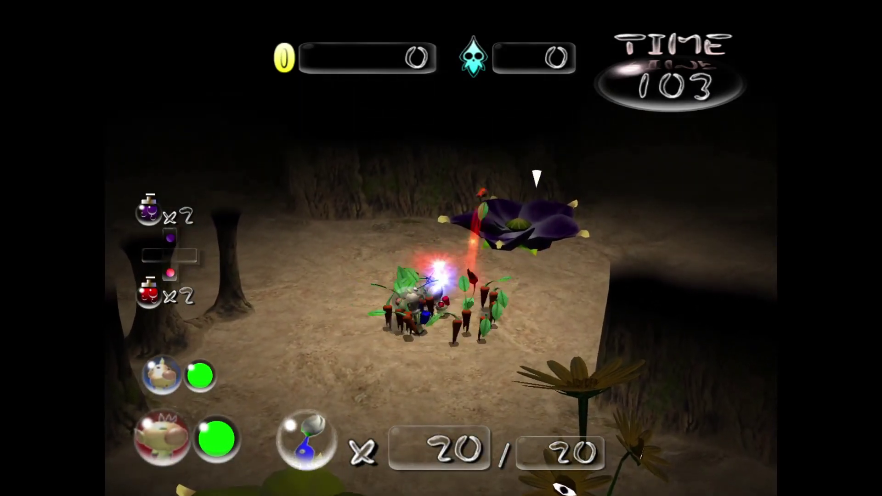
pyautogui.press('Right')
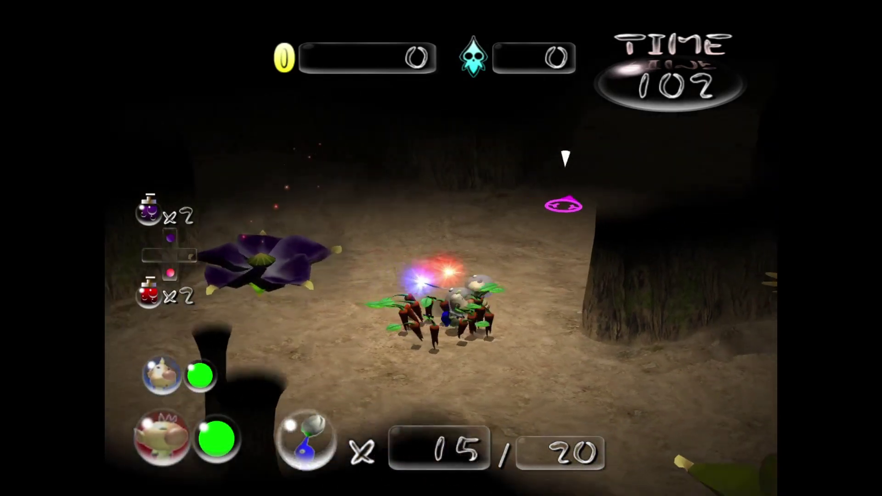
pyautogui.press('Left')
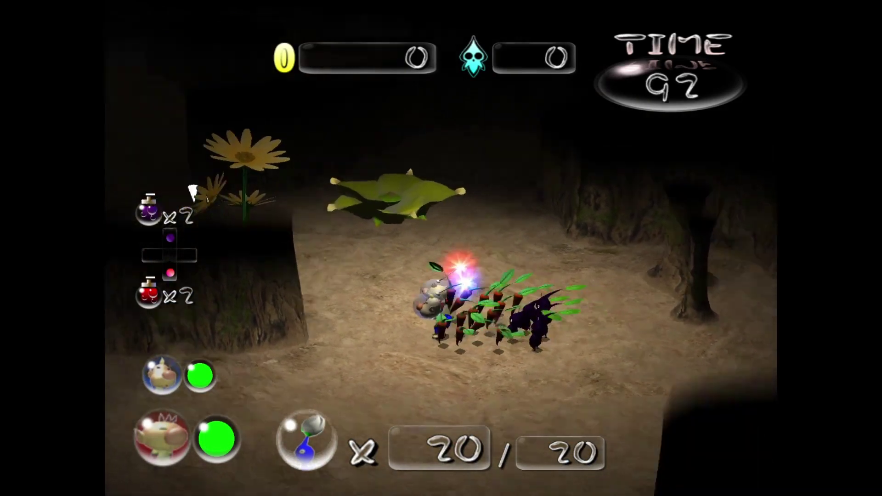
pyautogui.press('Up')
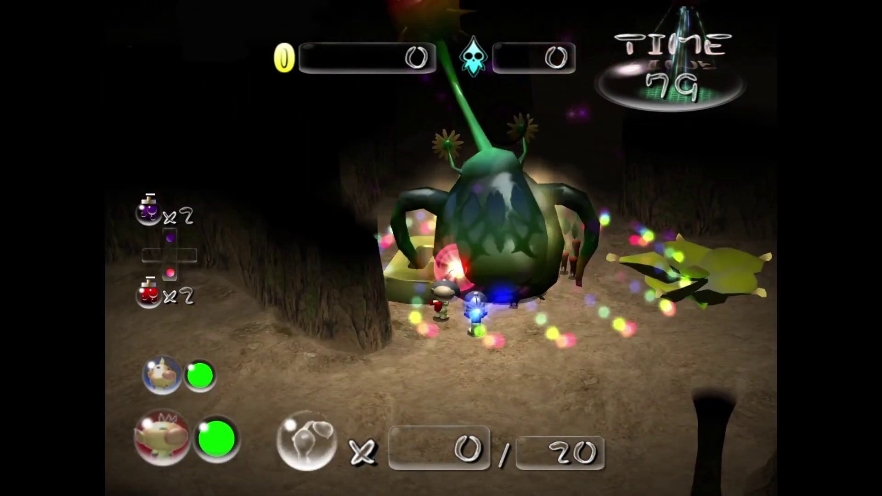
pyautogui.press('z')
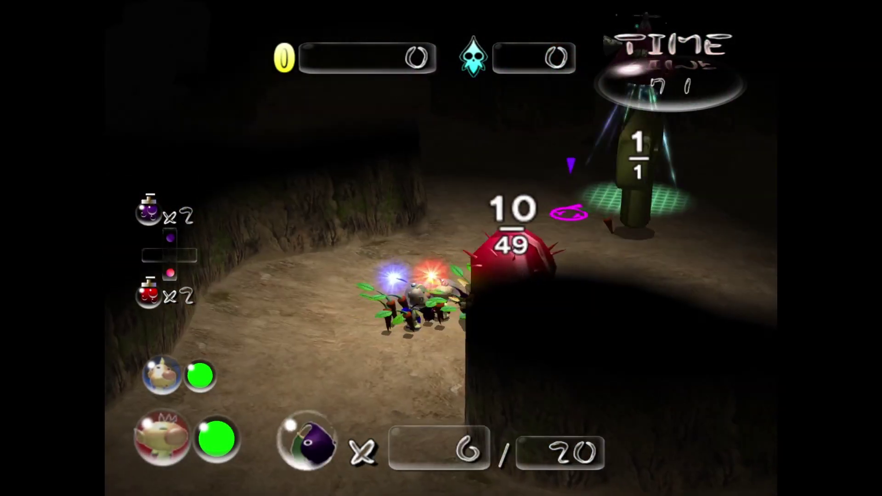